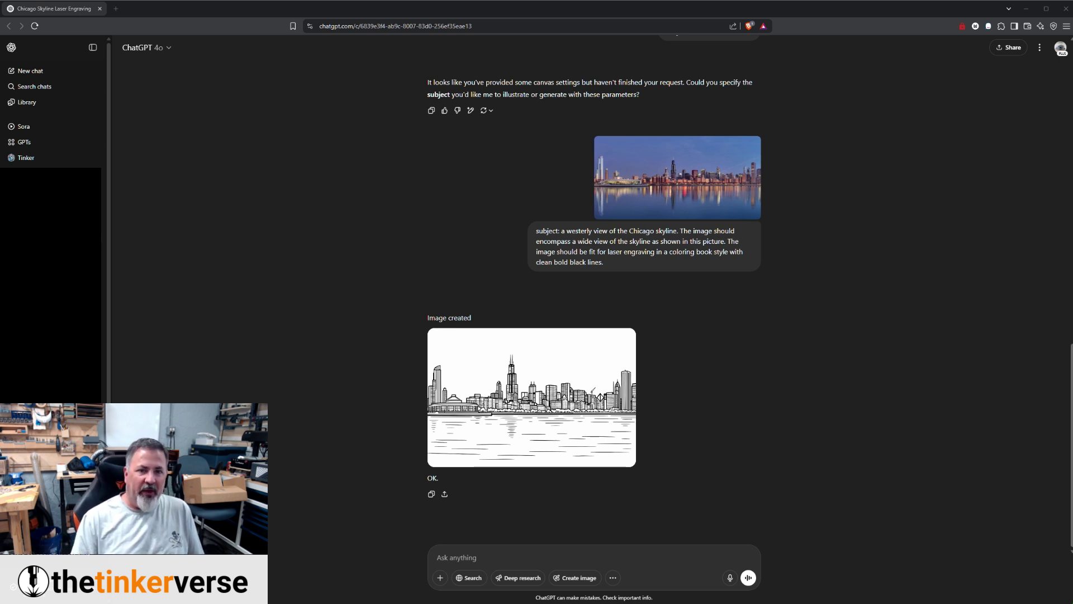
Switch to the Inky Blackwell chat and review the CHI skyline prompt and its generated images.
{"action": "key", "text": "alt+Tab"}
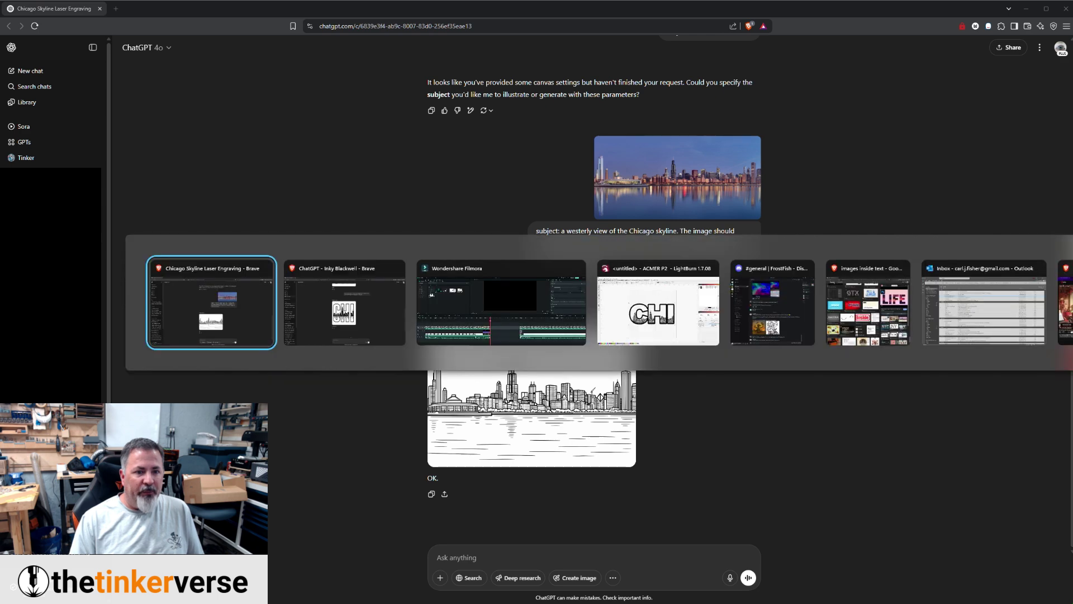
{"action": "scroll", "coordinate": [593, 302], "scroll_direction": "up", "scroll_amount": 10}
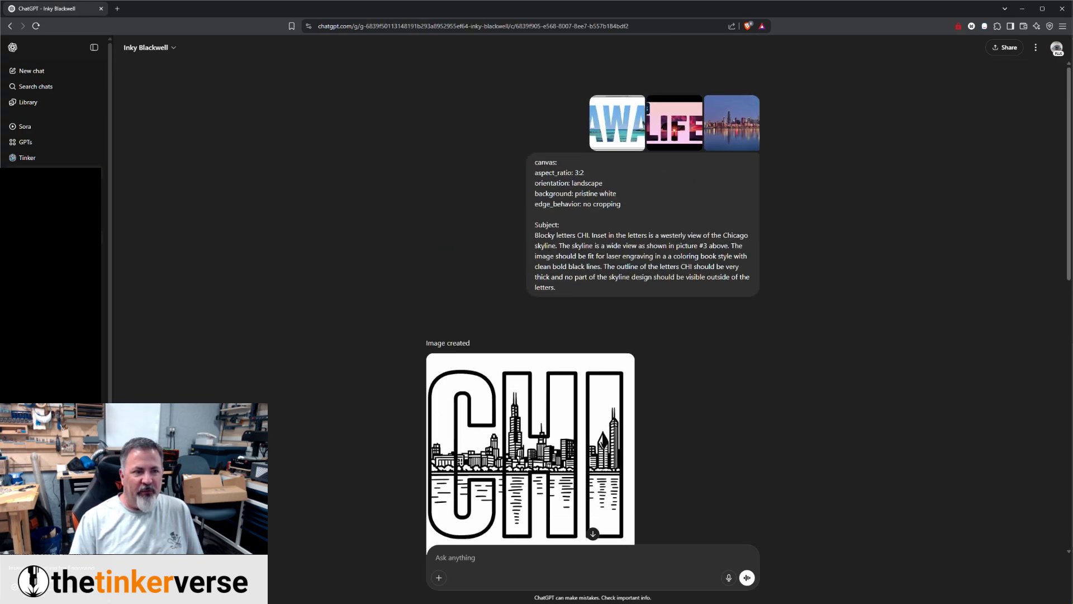
{"action": "scroll", "coordinate": [593, 302], "scroll_direction": "down", "scroll_amount": 4}
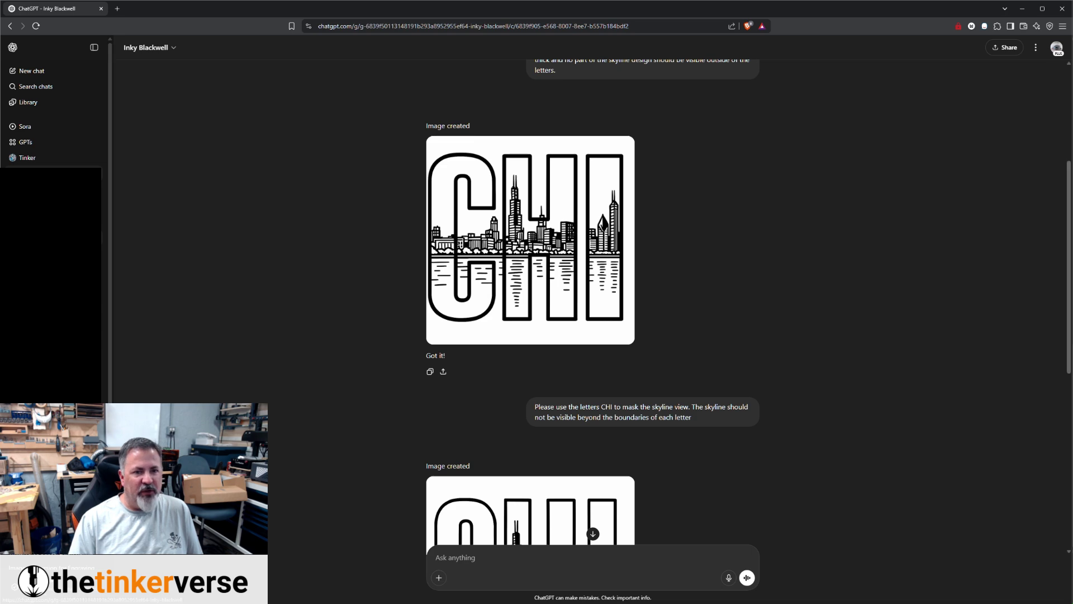
{"action": "scroll", "coordinate": [592, 302], "scroll_direction": "down", "scroll_amount": 4}
{"action": "scroll", "coordinate": [593, 302], "scroll_direction": "up", "scroll_amount": 5}
{"action": "scroll", "coordinate": [593, 302], "scroll_direction": "up", "scroll_amount": 1}
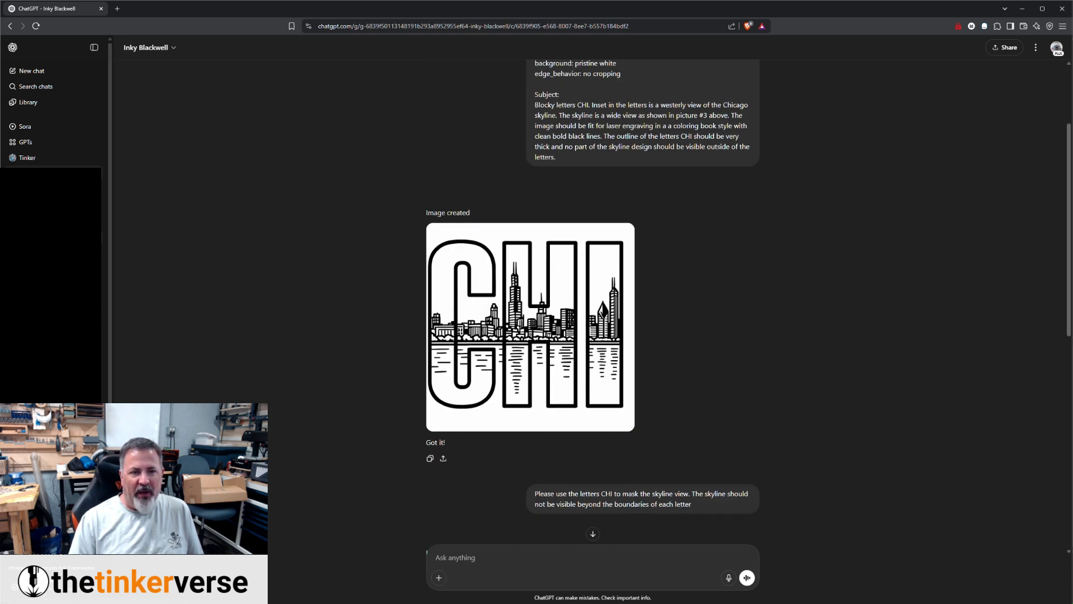
{"action": "scroll", "coordinate": [593, 302], "scroll_direction": "down", "scroll_amount": 5}
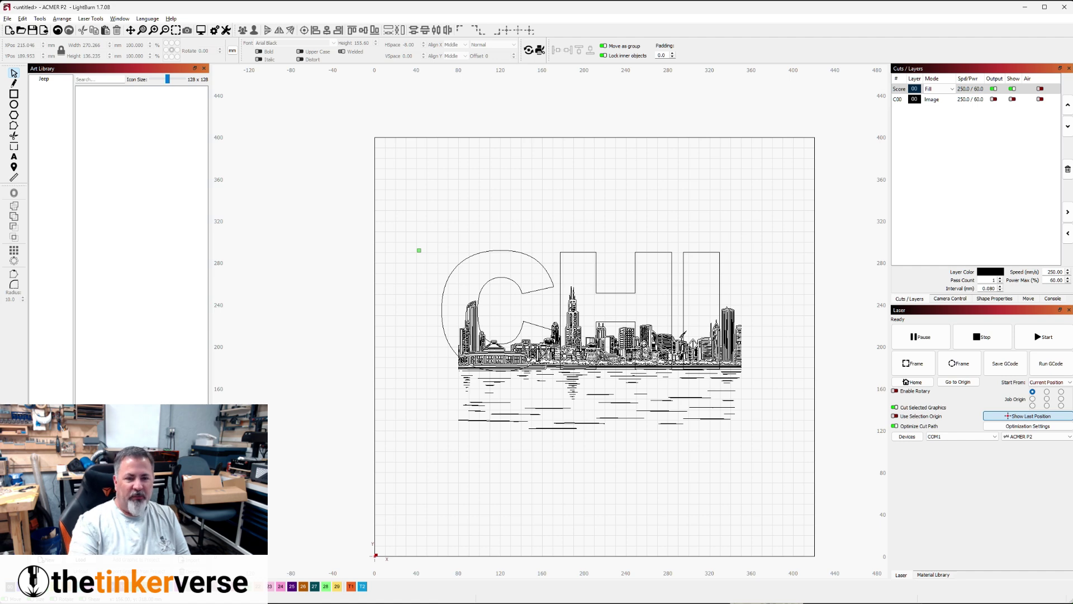
In LightBurn, close the Art Library and place a duplicate of the CHI outline beside the work area at about X -137, Y 169 mm.
{"action": "scroll", "coordinate": [571, 368], "scroll_direction": "up", "scroll_amount": 3}
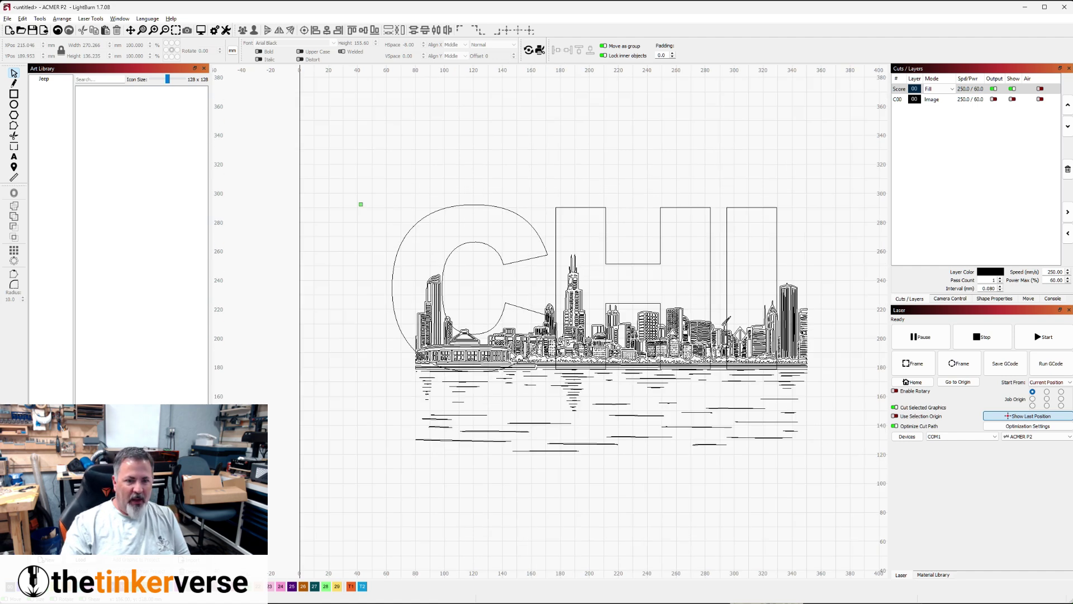
{"action": "left_click", "coordinate": [204, 68]}
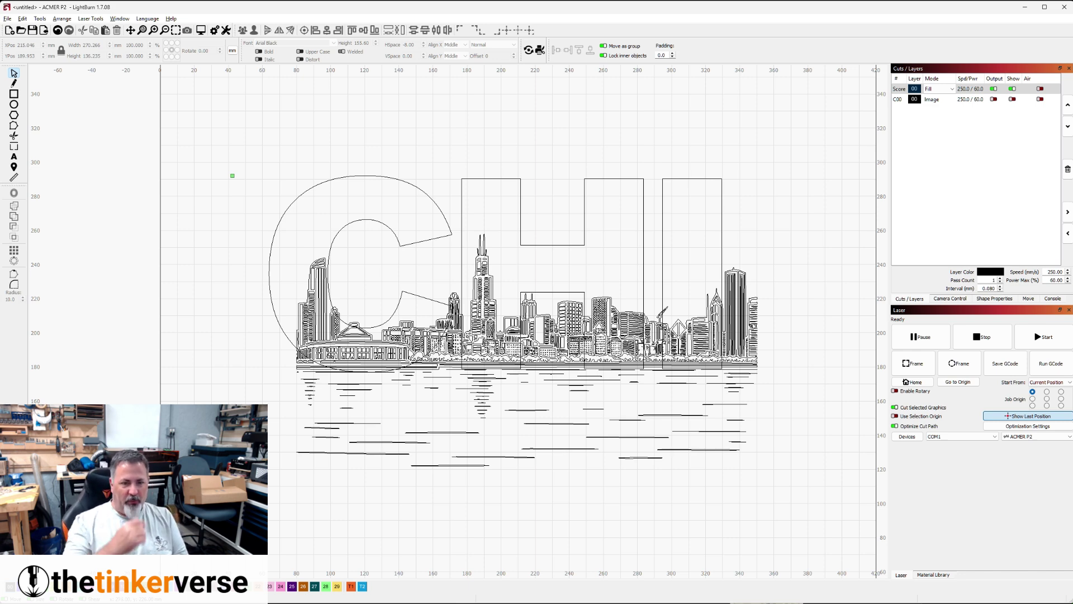
{"action": "scroll", "coordinate": [585, 222], "scroll_direction": "down", "scroll_amount": 3}
{"action": "left_click", "coordinate": [585, 221]}
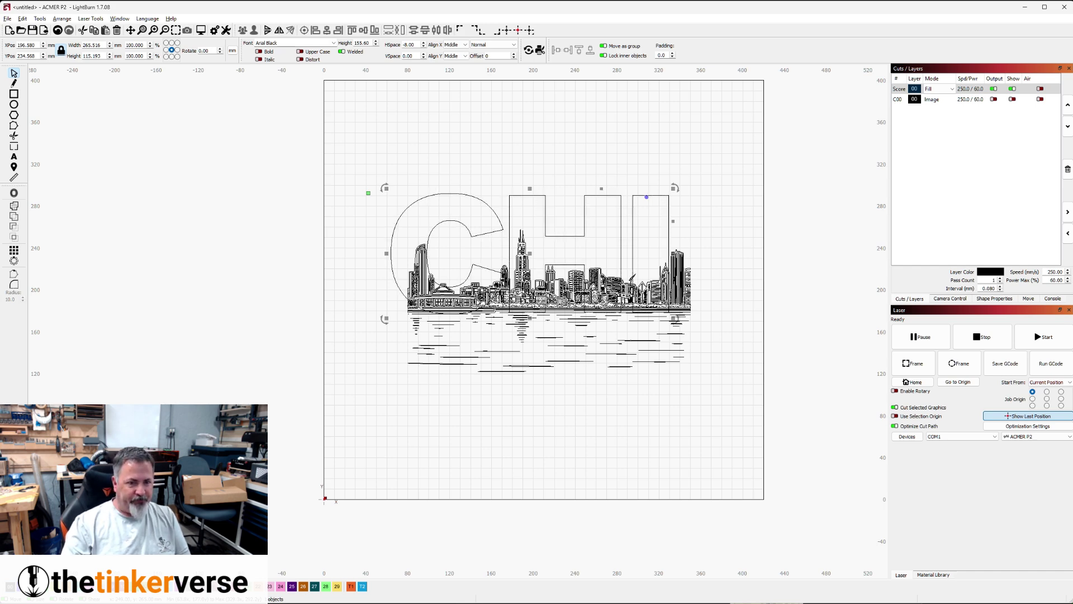
{"action": "left_click_drag", "start_coordinate": [585, 221], "coordinate": [235, 291]}
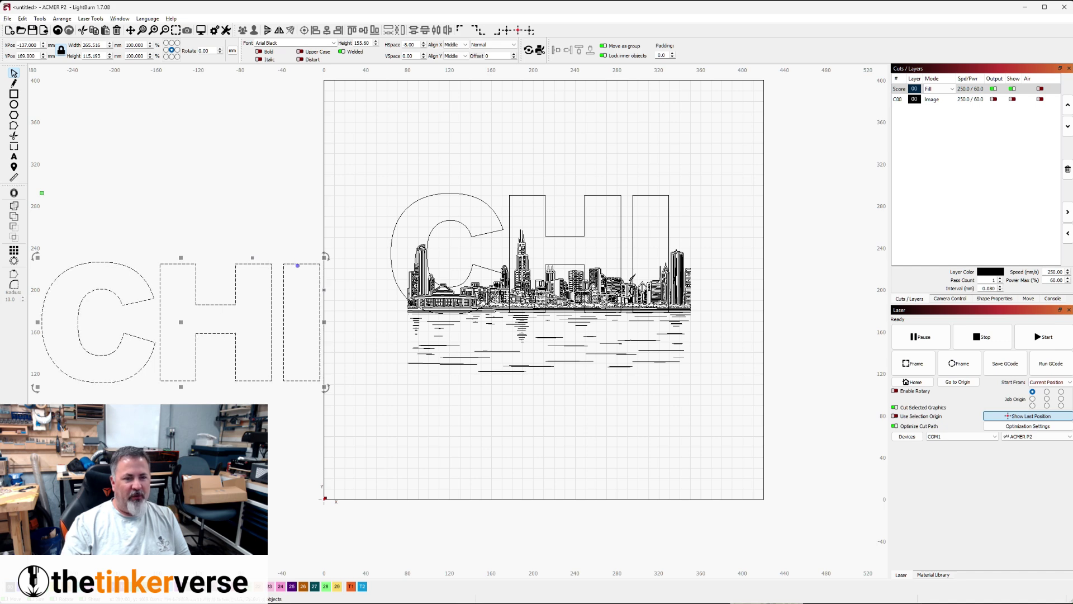
Apply a Boolean intersection to the original CHI outline and the traced skyline.
{"action": "left_click_drag", "start_coordinate": [380, 173], "coordinate": [770, 411]}
{"action": "key", "text": "ctrl+b"}
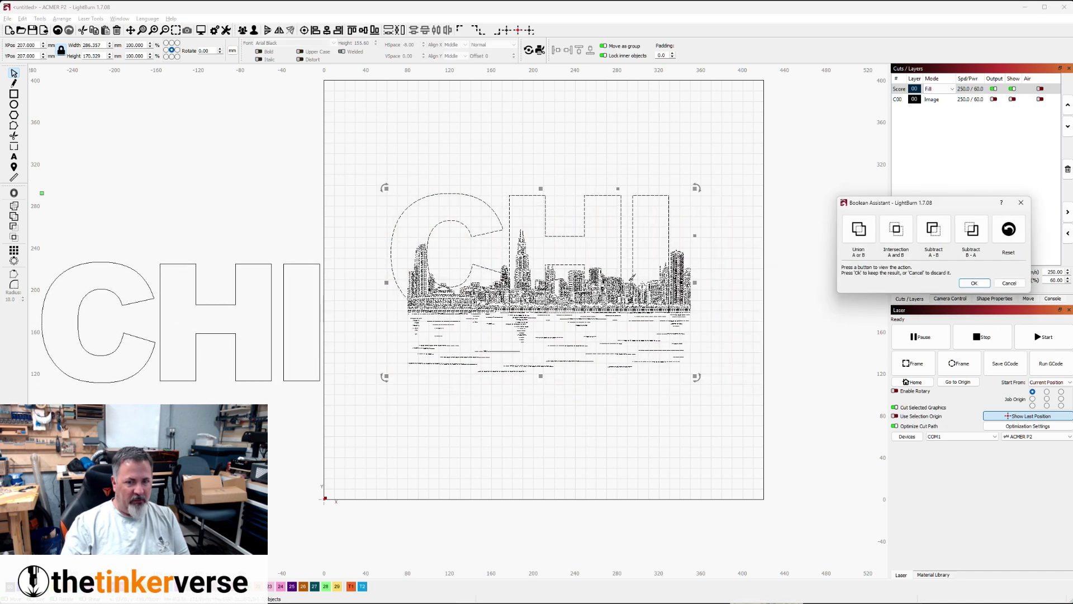
{"action": "left_click", "coordinate": [896, 230]}
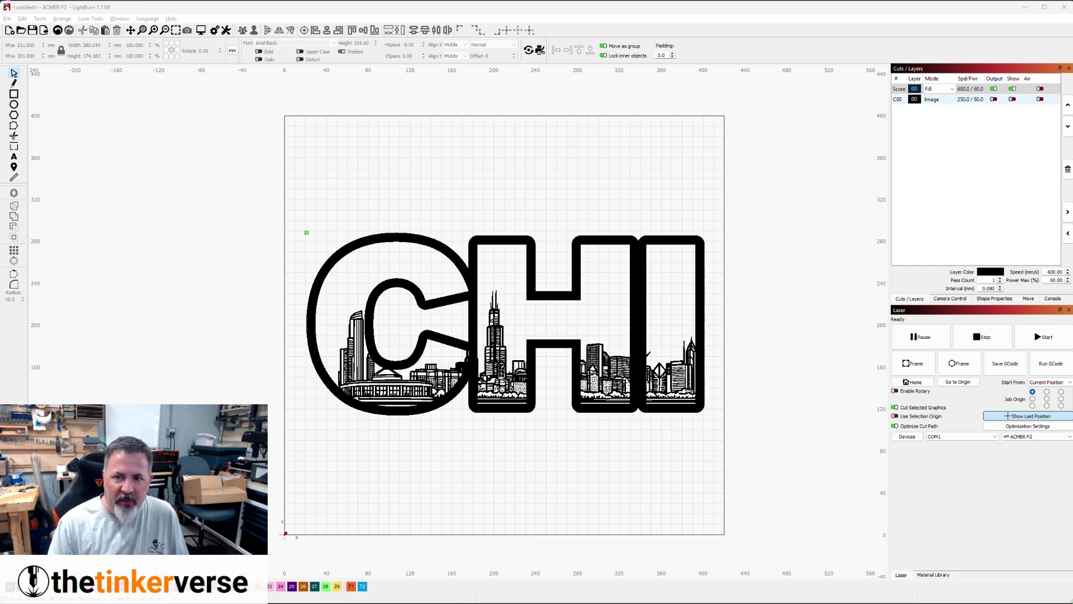
Show the C00 image layer and move the skyline picture off the finished CHI design, outside the work area.
{"action": "left_click", "coordinate": [1012, 99]}
{"action": "scroll", "coordinate": [741, 386], "scroll_direction": "down", "scroll_amount": 3}
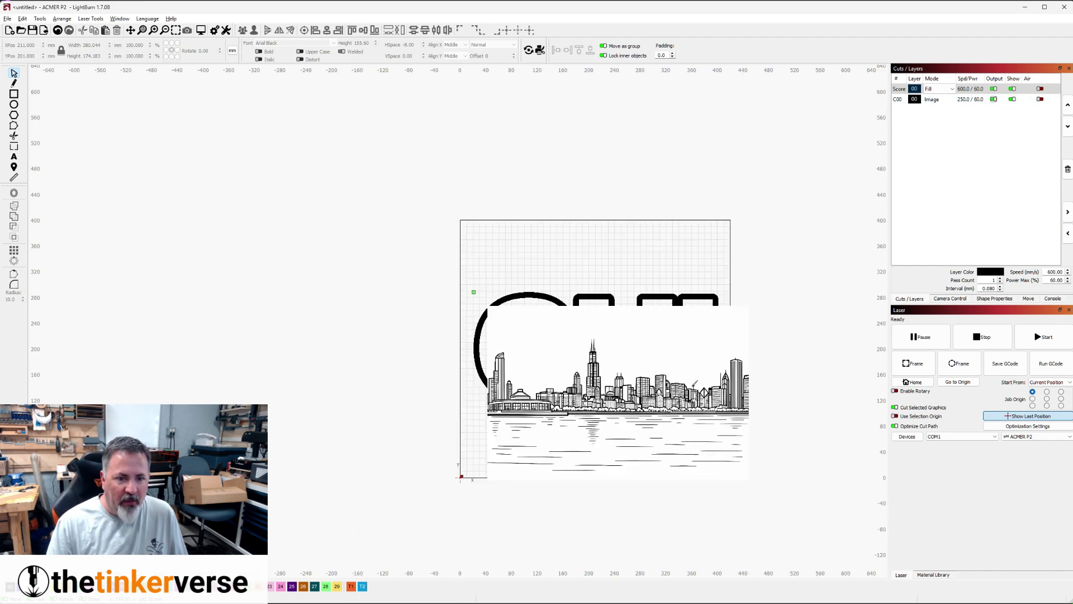
{"action": "left_click_drag", "start_coordinate": [712, 409], "coordinate": [390, 290]}
{"action": "middle_click_drag", "start_coordinate": [391, 291], "coordinate": [596, 299]}
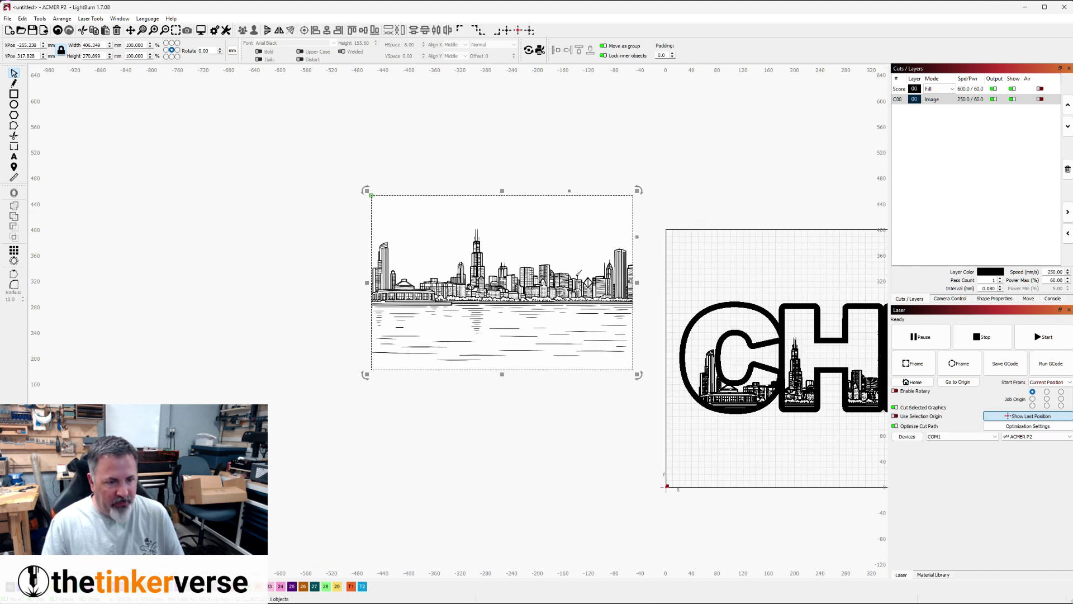
Trace the skyline picture into vectors, and delete the resulting trace.
{"action": "key", "text": "alt+t"}
{"action": "left_click", "coordinate": [701, 439]}
{"action": "mouse_move", "coordinate": [525, 297]}
{"action": "left_mouse_down"}
{"action": "mouse_move", "coordinate": [549, 477]}
{"action": "mouse_move", "coordinate": [551, 460]}
{"action": "mouse_move", "coordinate": [643, 416]}
{"action": "mouse_move", "coordinate": [601, 463]}
{"action": "left_mouse_up"}
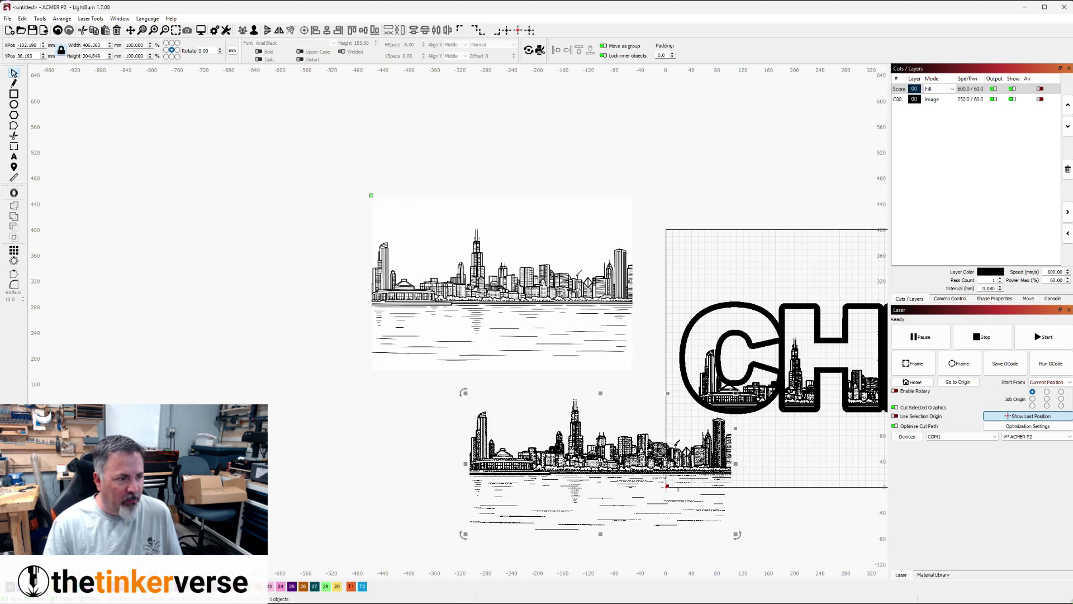
{"action": "key", "text": "Escape"}
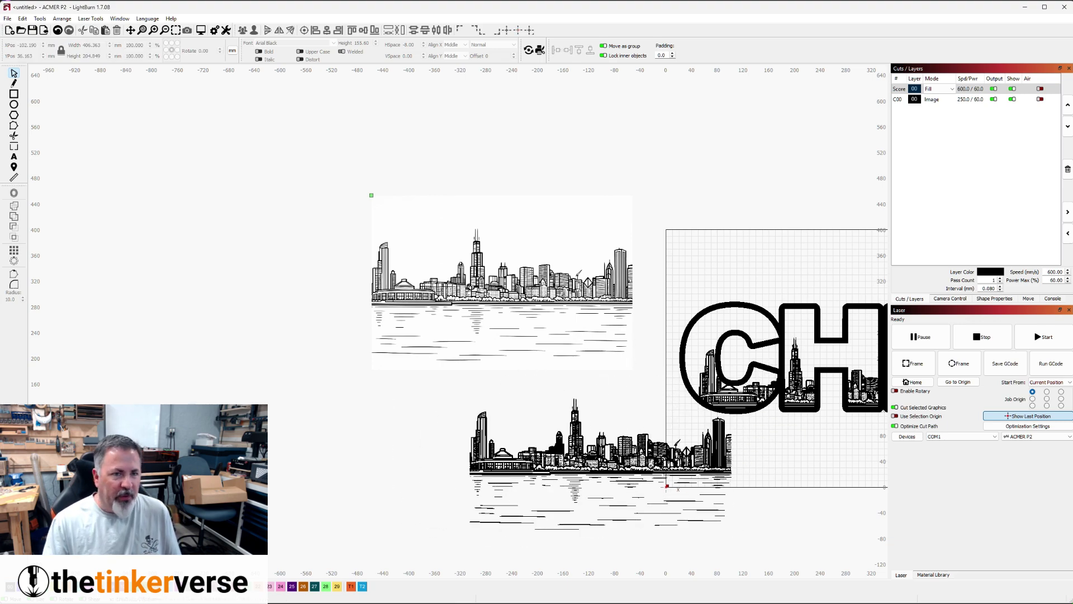
{"action": "key", "text": "Delete"}
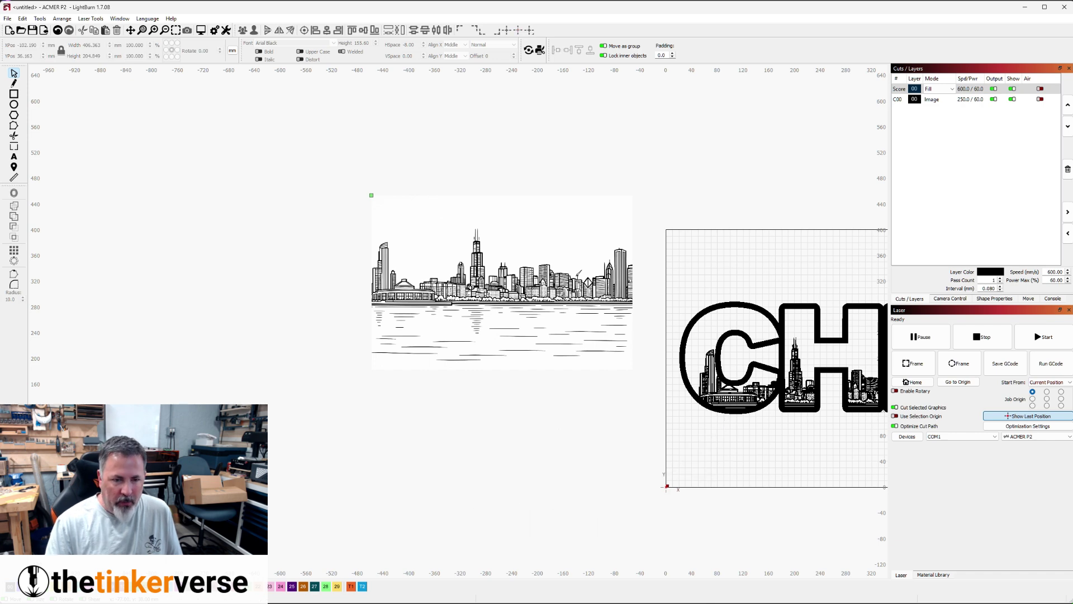
Shift the skyline picture slightly and add the text CHI in Arial Black on the empty canvas beside it.
{"action": "left_click", "coordinate": [543, 280]}
{"action": "left_click_drag", "start_coordinate": [543, 279], "coordinate": [552, 289]}
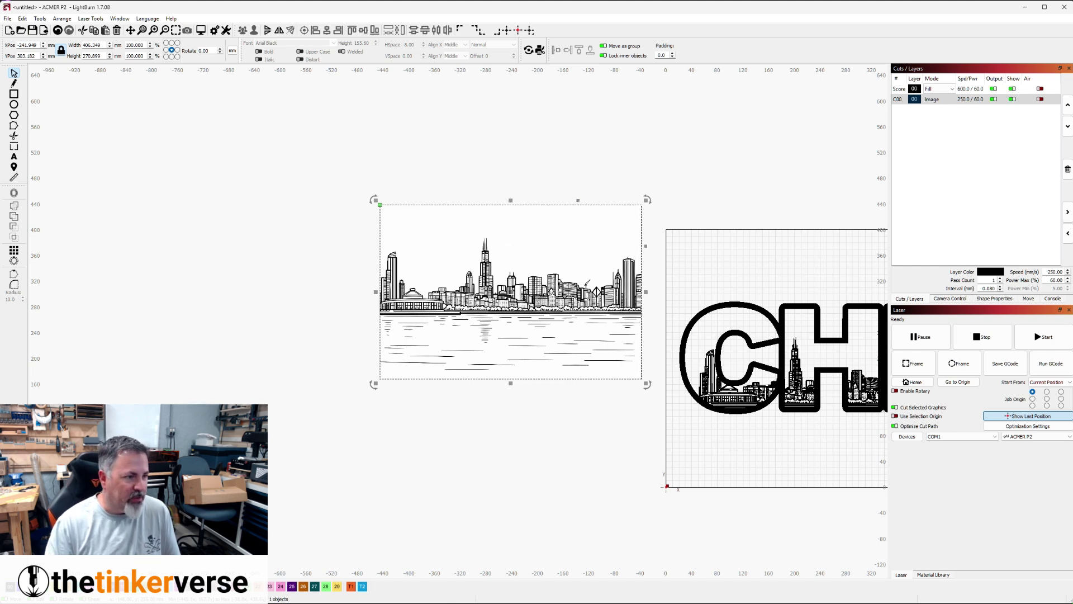
{"action": "left_click", "coordinate": [14, 156]}
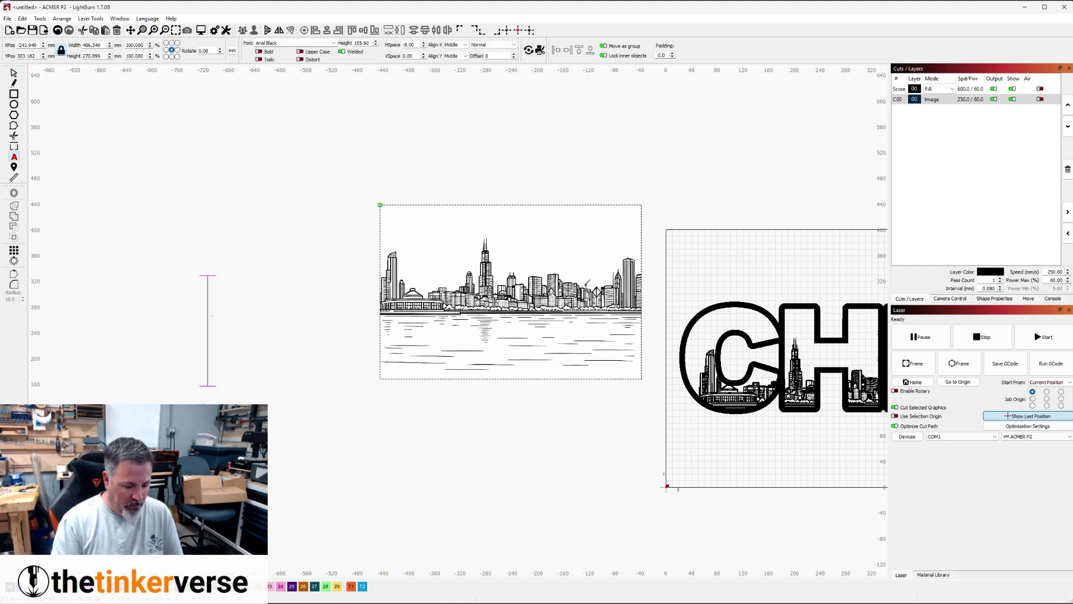
{"action": "type", "text": "CHI"}
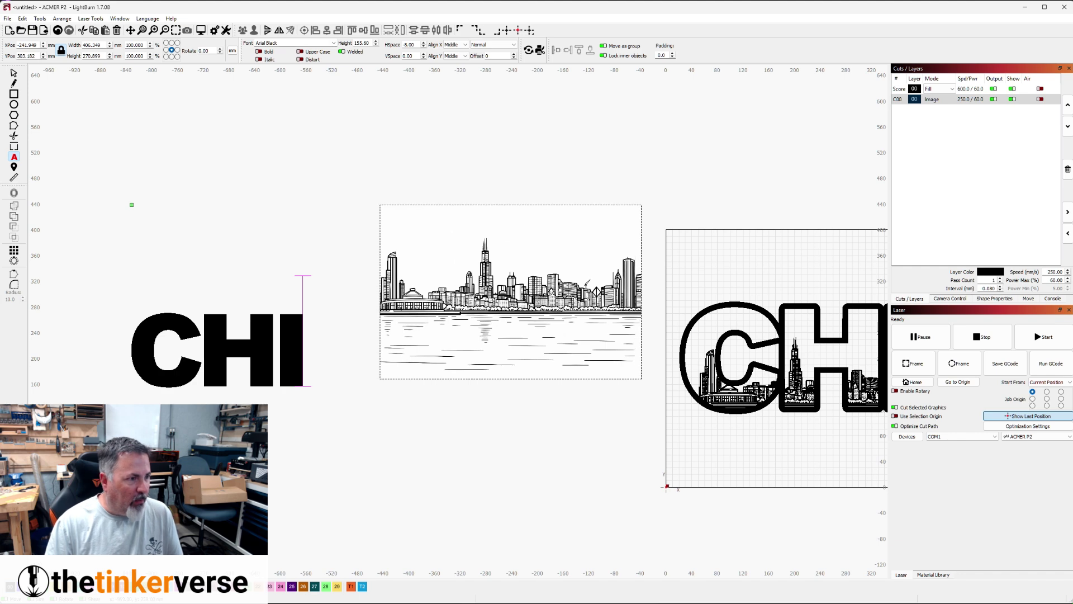
{"action": "left_click", "coordinate": [14, 73]}
Assign the new CHI text to the blue line layer 09 and move it over the skyline picture.
{"action": "left_click_drag", "start_coordinate": [86, 240], "coordinate": [368, 432]}
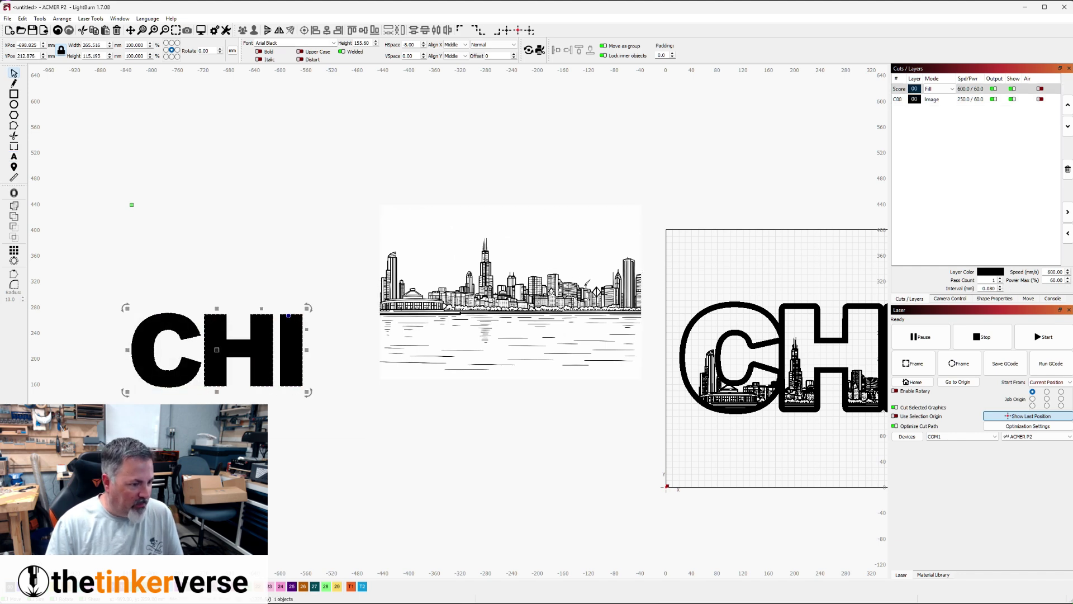
{"action": "left_click", "coordinate": [111, 587]}
{"action": "left_click_drag", "start_coordinate": [289, 316], "coordinate": [583, 257]}
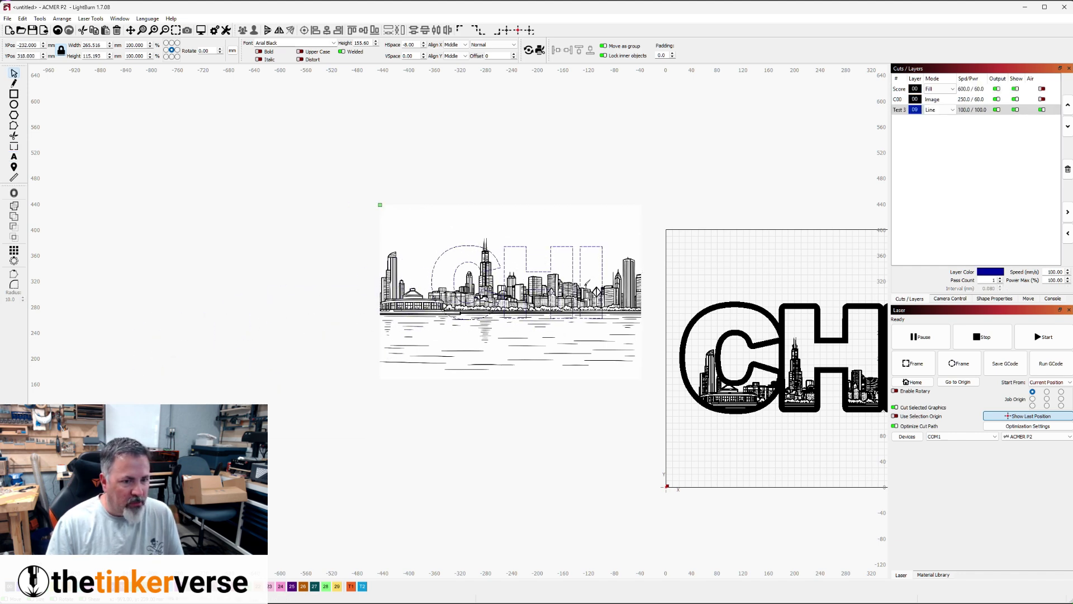
Scale the skyline picture down to about 271 x 181 mm and adjust the CHI letters to sit over the buildings.
{"action": "left_click", "coordinate": [617, 351]}
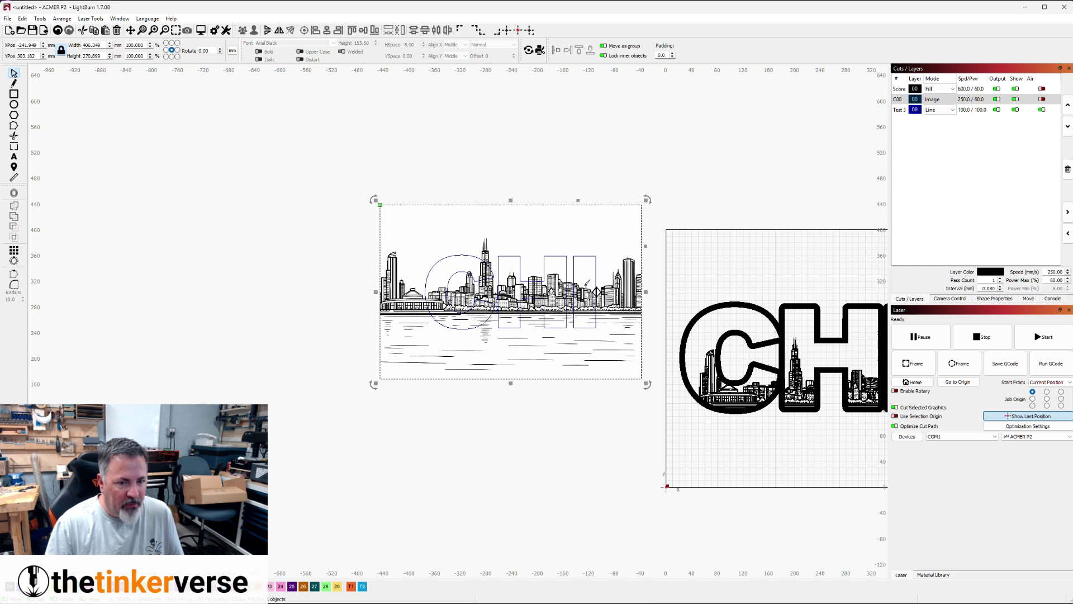
{"action": "left_click_drag", "start_coordinate": [646, 383], "coordinate": [540, 313]}
{"action": "left_click_drag", "start_coordinate": [458, 257], "coordinate": [524, 296]}
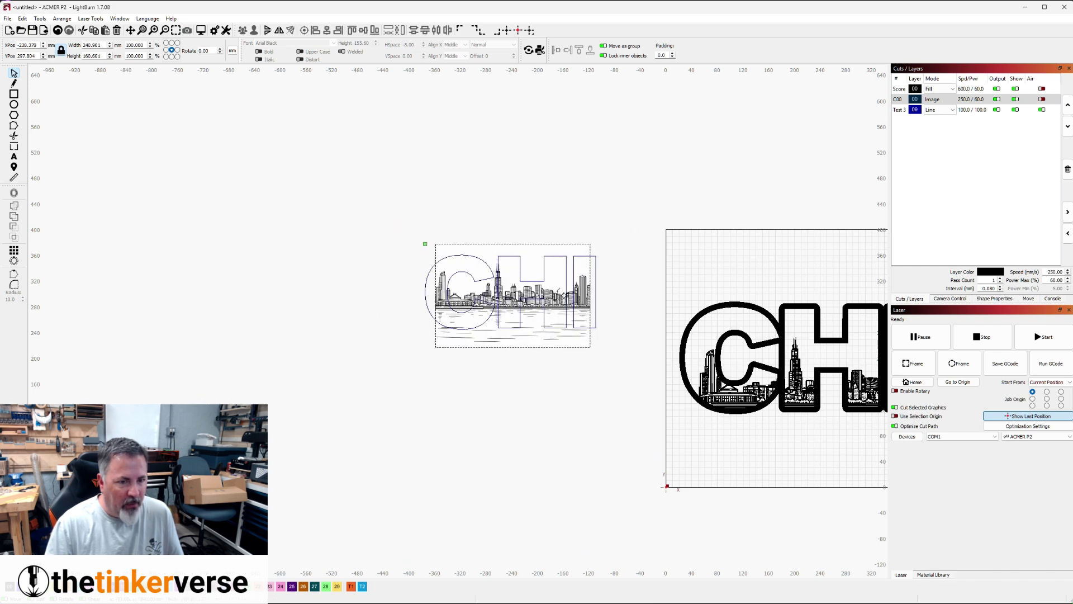
{"action": "left_click_drag", "start_coordinate": [593, 248], "coordinate": [614, 235]}
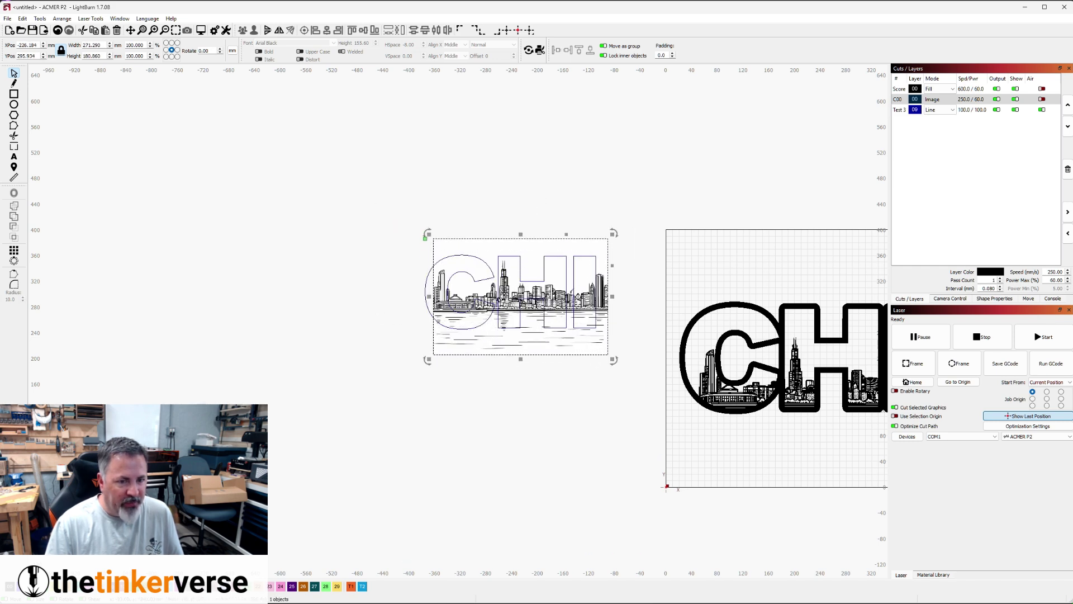
{"action": "left_click_drag", "start_coordinate": [545, 317], "coordinate": [541, 320]}
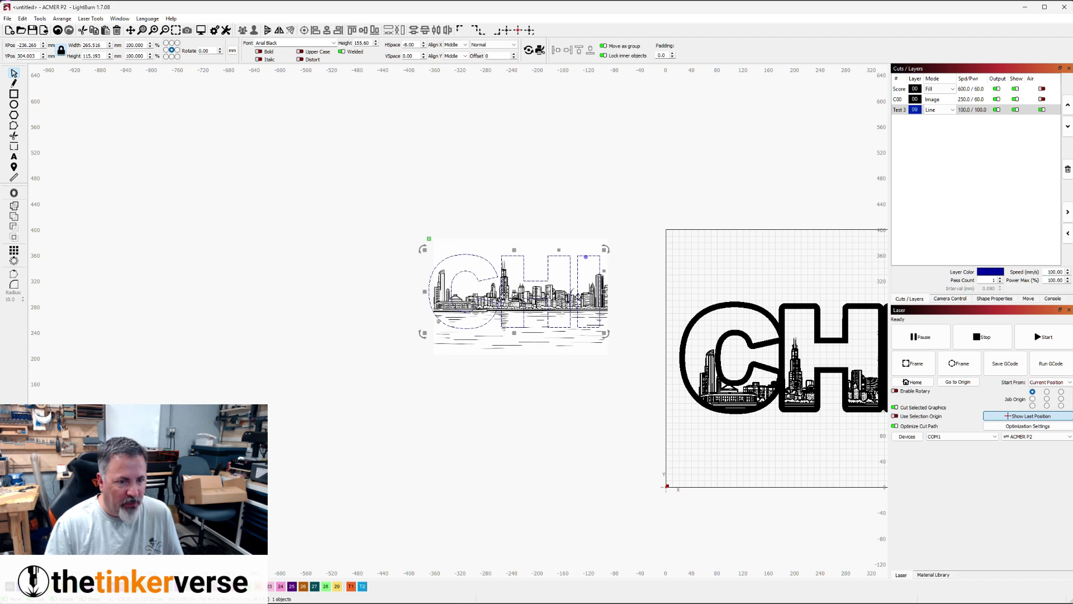
Apply the CHI text as a mask to the skyline picture.
{"action": "left_click_drag", "start_coordinate": [627, 388], "coordinate": [609, 341]}
{"action": "right_click", "coordinate": [502, 311]}
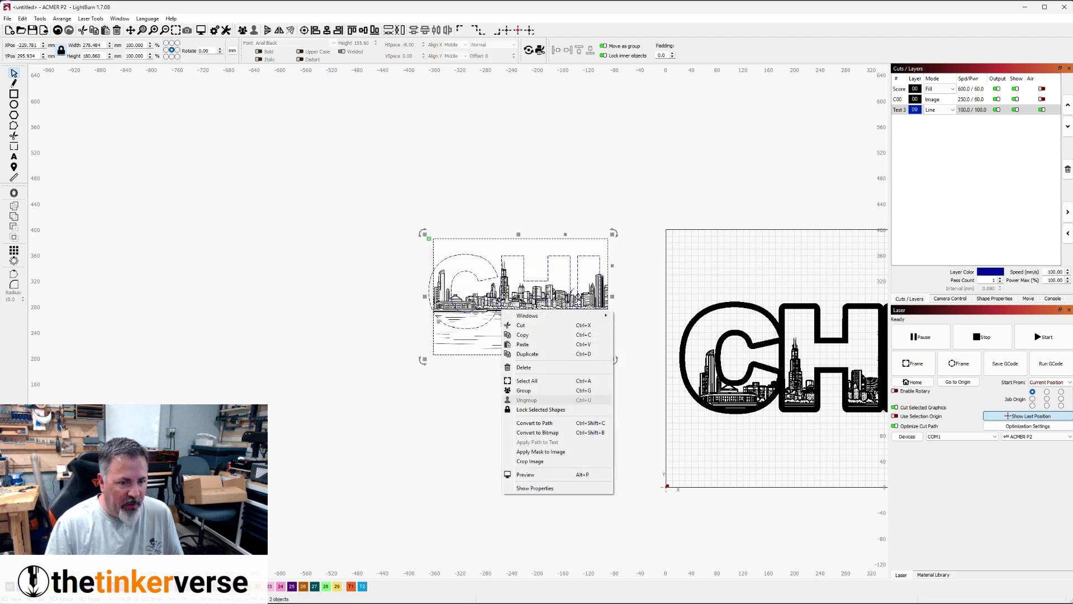
{"action": "left_click", "coordinate": [540, 451]}
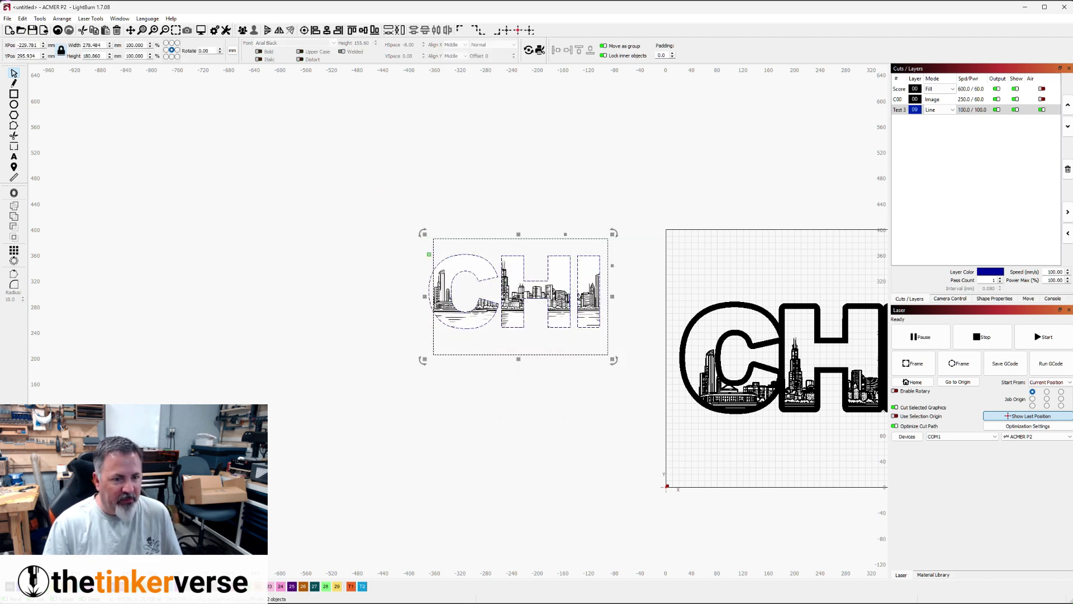
Inspect the masked CHI picture up close and compare it with the finished vector design on the work area.
{"action": "scroll", "coordinate": [522, 299], "scroll_direction": "up", "scroll_amount": 2}
{"action": "scroll", "coordinate": [523, 299], "scroll_direction": "up", "scroll_amount": 2}
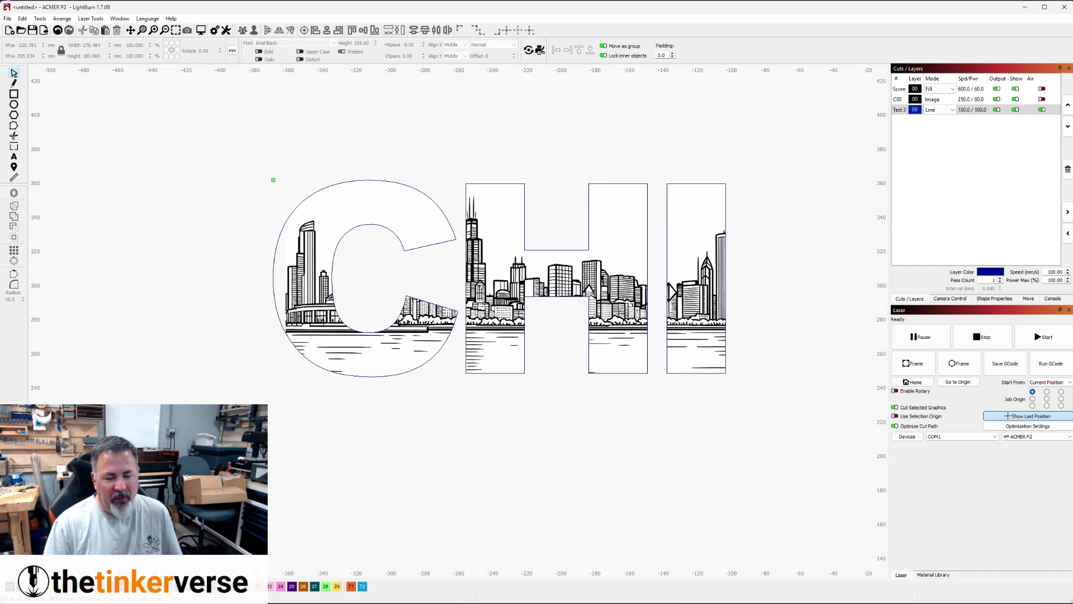
{"action": "scroll", "coordinate": [762, 308], "scroll_direction": "down", "scroll_amount": 4}
{"action": "scroll", "coordinate": [763, 389], "scroll_direction": "up", "scroll_amount": 4}
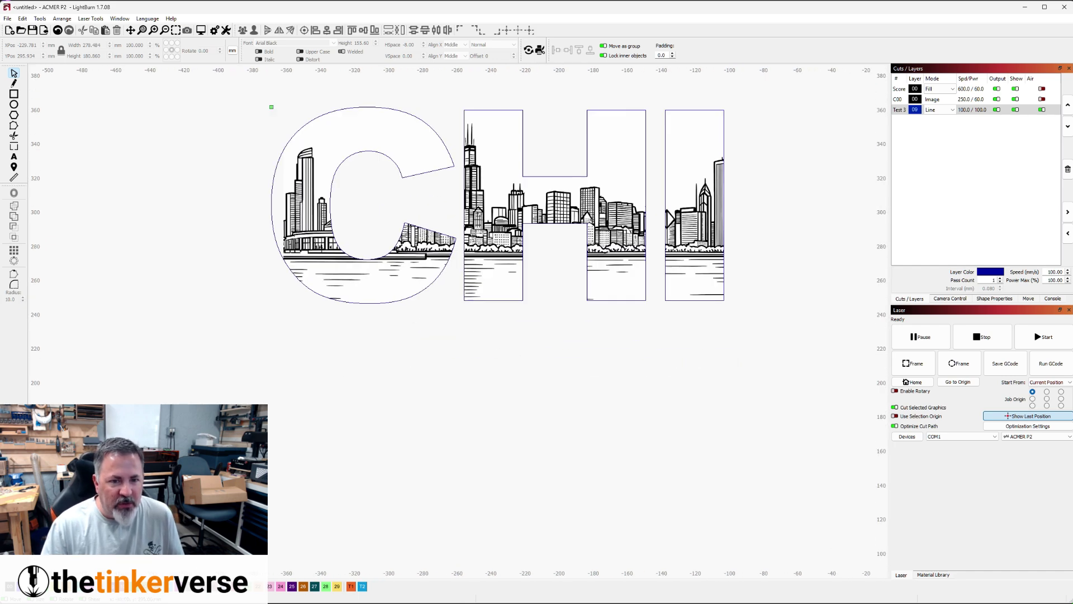
{"action": "scroll", "coordinate": [752, 361], "scroll_direction": "down", "scroll_amount": 4}
{"action": "middle_click_drag", "start_coordinate": [751, 360], "coordinate": [398, 365]}
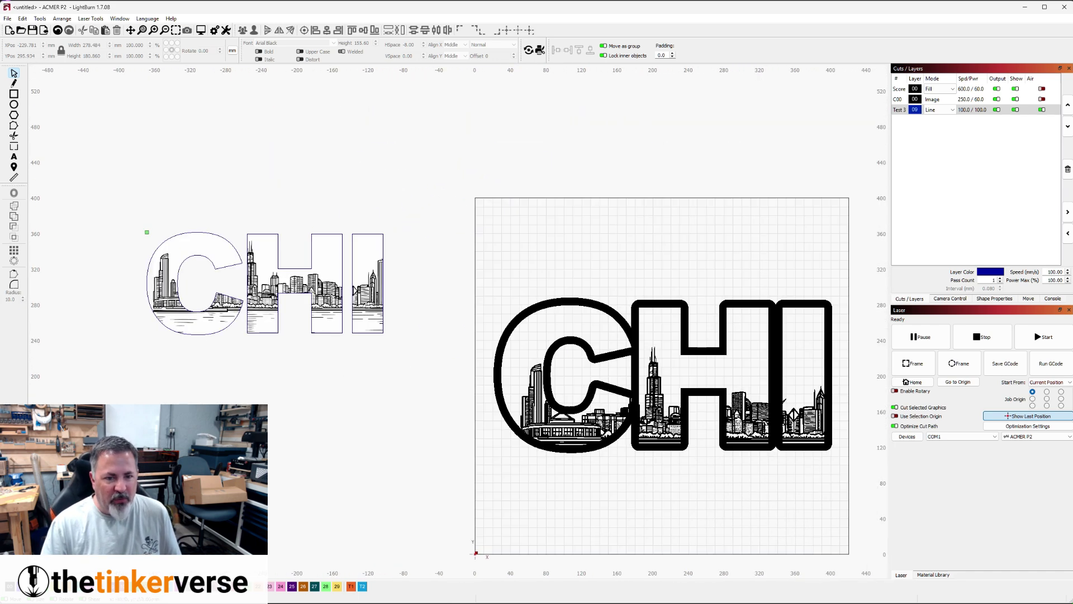
{"action": "left_click", "coordinate": [544, 390]}
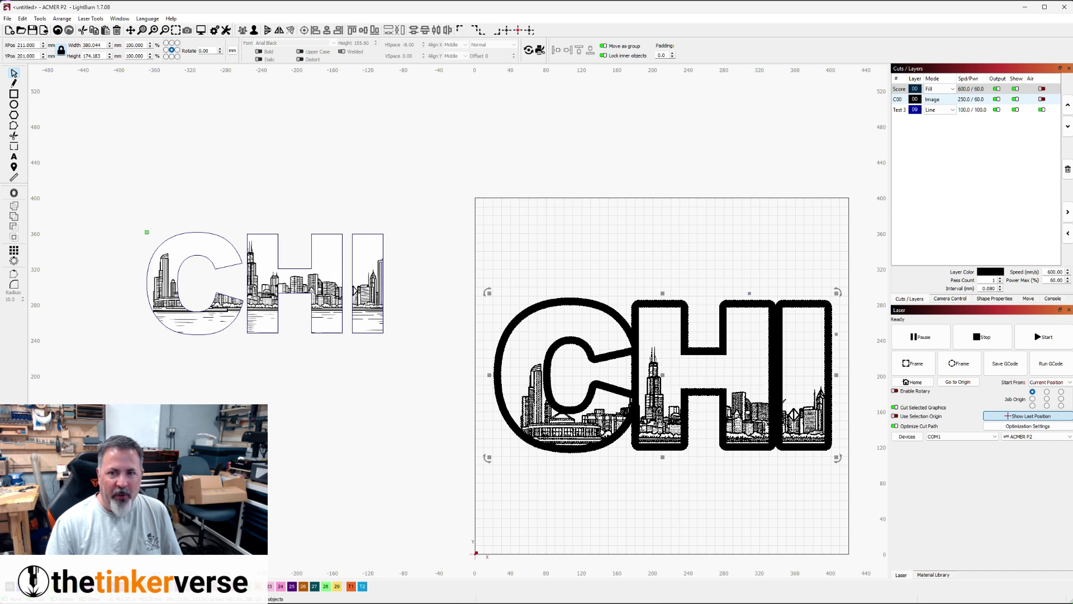
{"action": "key", "text": "Escape"}
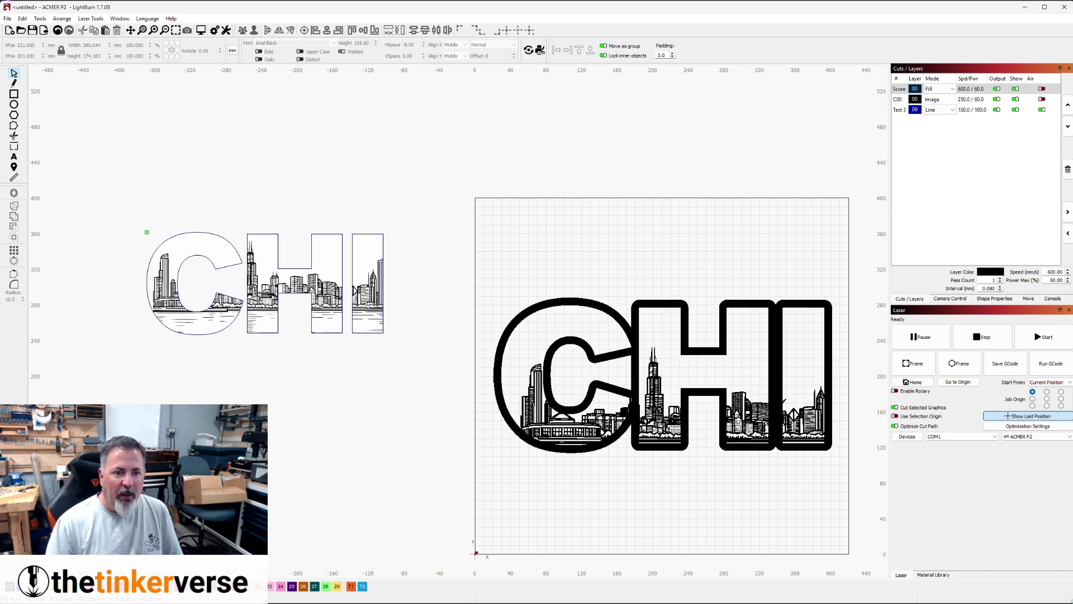
Flatten the image mask of the CHI text and skyline picture.
{"action": "middle_click_drag", "start_coordinate": [419, 251], "coordinate": [537, 292]}
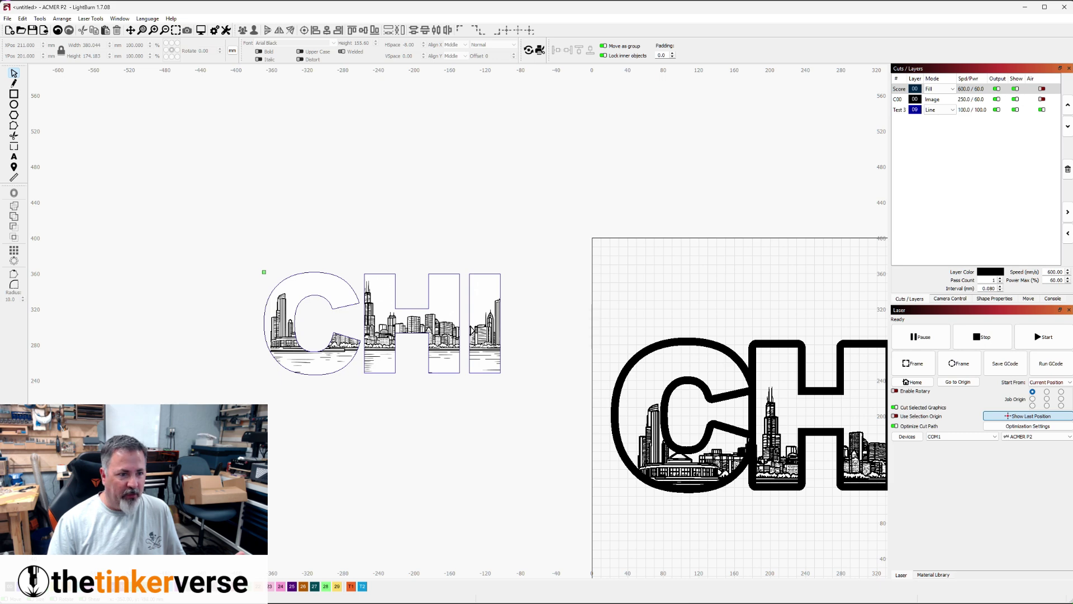
{"action": "left_click_drag", "start_coordinate": [186, 223], "coordinate": [583, 416]}
{"action": "right_click", "coordinate": [412, 323]}
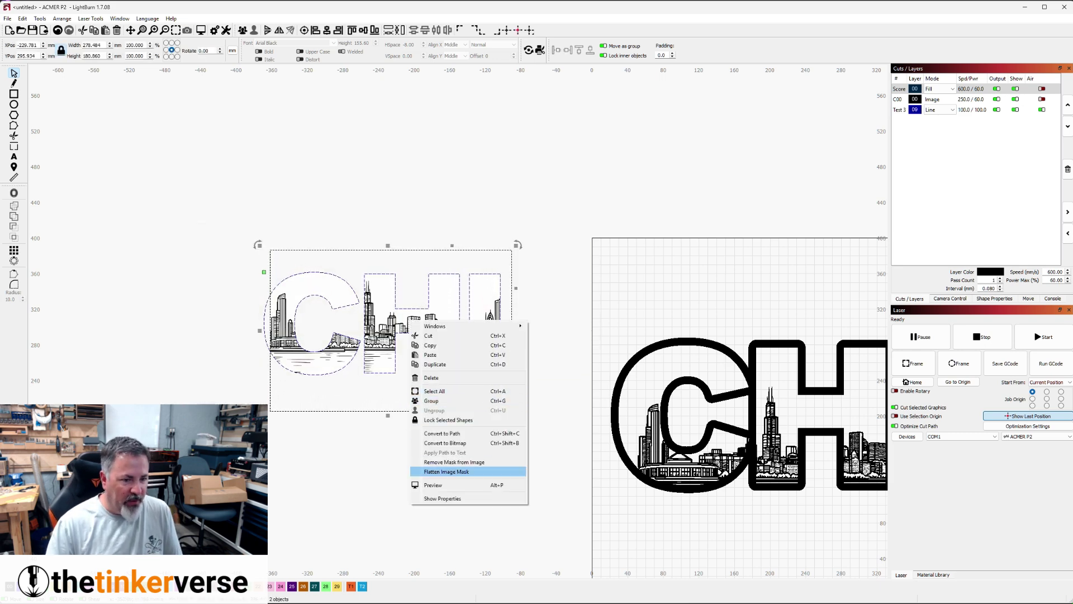
{"action": "left_click", "coordinate": [447, 471]}
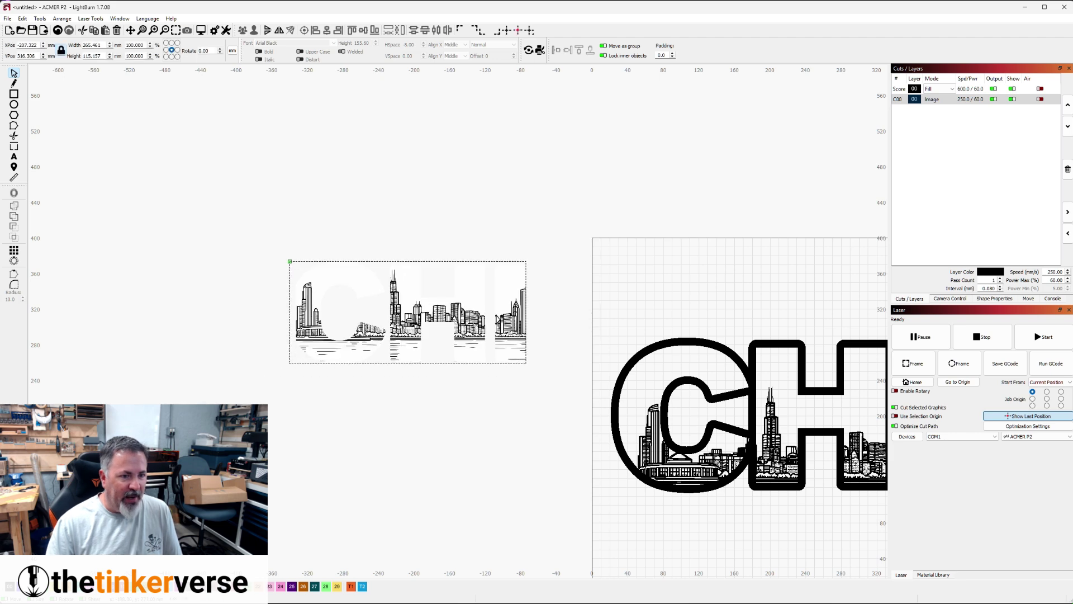
Move the flattened CHI picture farther down and away from the work area, and examine its skyline details up close.
{"action": "left_click_drag", "start_coordinate": [426, 353], "coordinate": [384, 416]}
{"action": "key", "text": "Escape"}
{"action": "scroll", "coordinate": [362, 412], "scroll_direction": "up", "scroll_amount": 5}
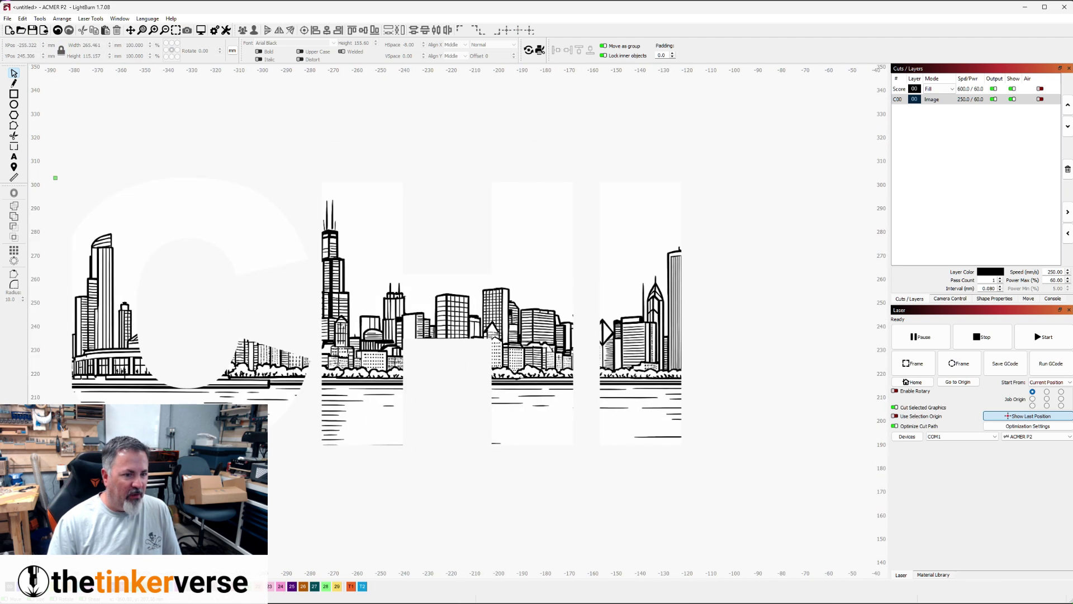
{"action": "scroll", "coordinate": [357, 402], "scroll_direction": "down", "scroll_amount": 3}
{"action": "scroll", "coordinate": [536, 351], "scroll_direction": "down", "scroll_amount": 3}
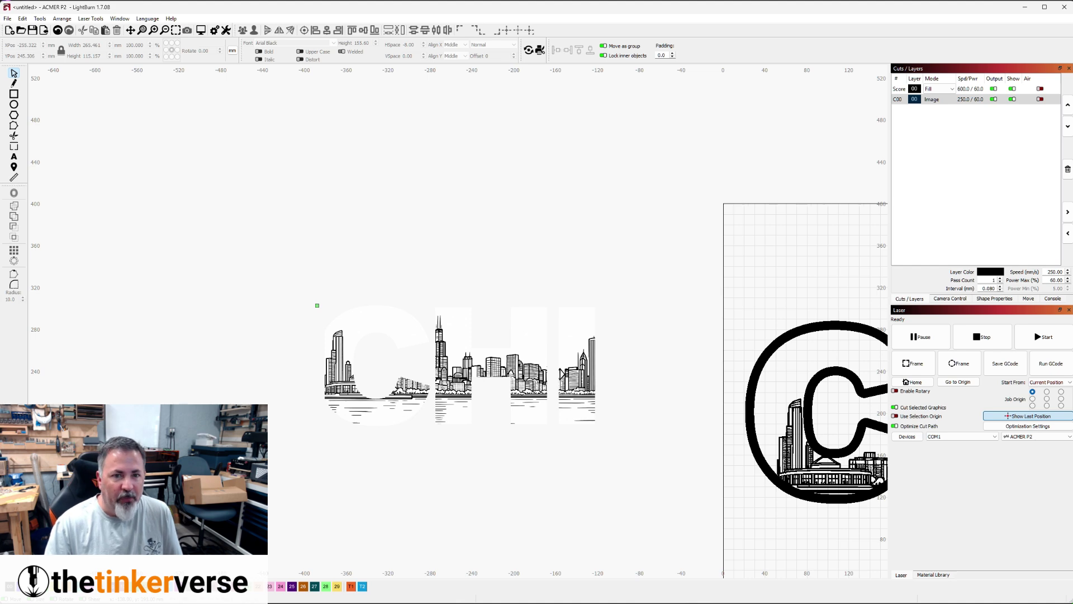
{"action": "left_click", "coordinate": [561, 373]}
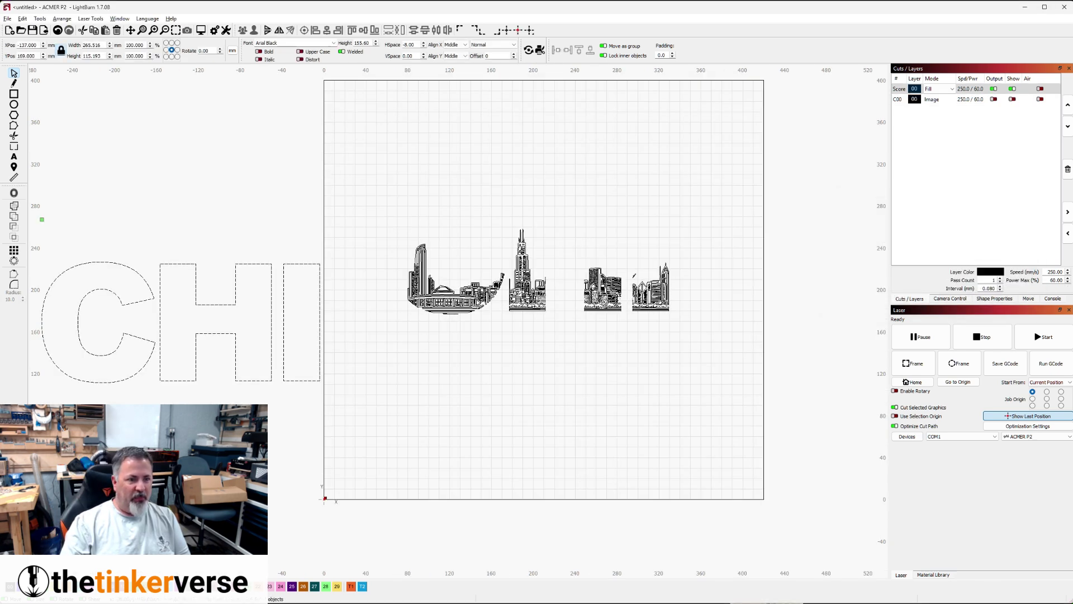
Move the CHI text onto the cropped skyline pieces in the work area and check the fit.
{"action": "left_click_drag", "start_coordinate": [151, 355], "coordinate": [486, 275]}
{"action": "scroll", "coordinate": [506, 293], "scroll_direction": "up", "scroll_amount": 3}
{"action": "scroll", "coordinate": [503, 295], "scroll_direction": "up", "scroll_amount": 2}
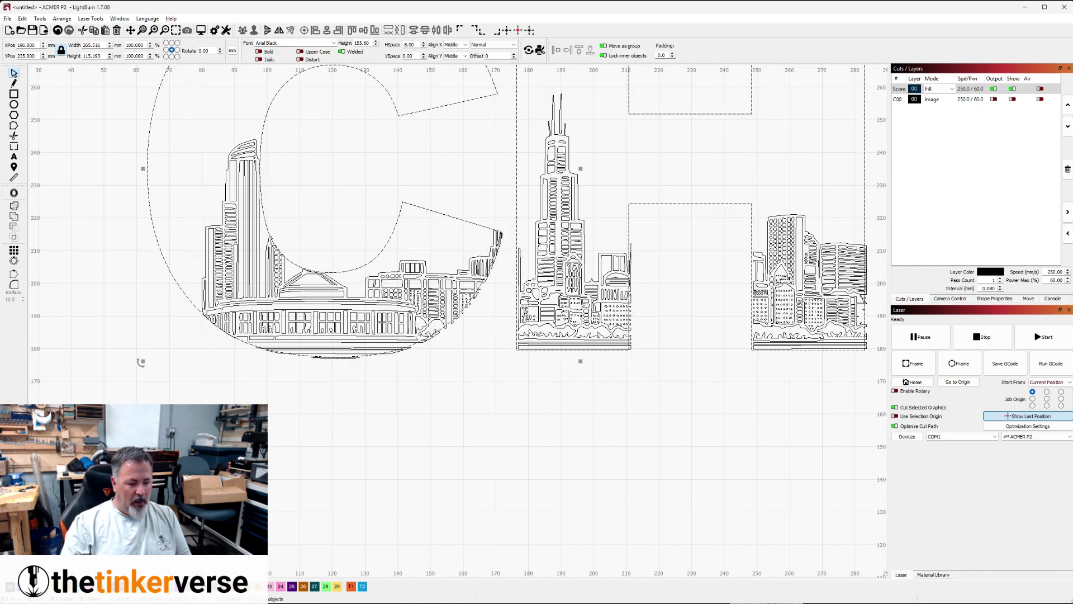
Undo the text move and the Boolean intersection, back to the CHI letters lying over the full traced skyline.
{"action": "key", "text": "ctrl+z"}
{"action": "key", "text": "ctrl+z"}
{"action": "left_click", "coordinate": [625, 413]}
{"action": "scroll", "coordinate": [626, 413], "scroll_direction": "down", "scroll_amount": 3}
{"action": "key", "text": "ctrl+z"}
{"action": "key", "text": "ctrl+z"}
{"action": "key", "text": "ctrl+z"}
{"action": "key", "text": "ctrl+z"}
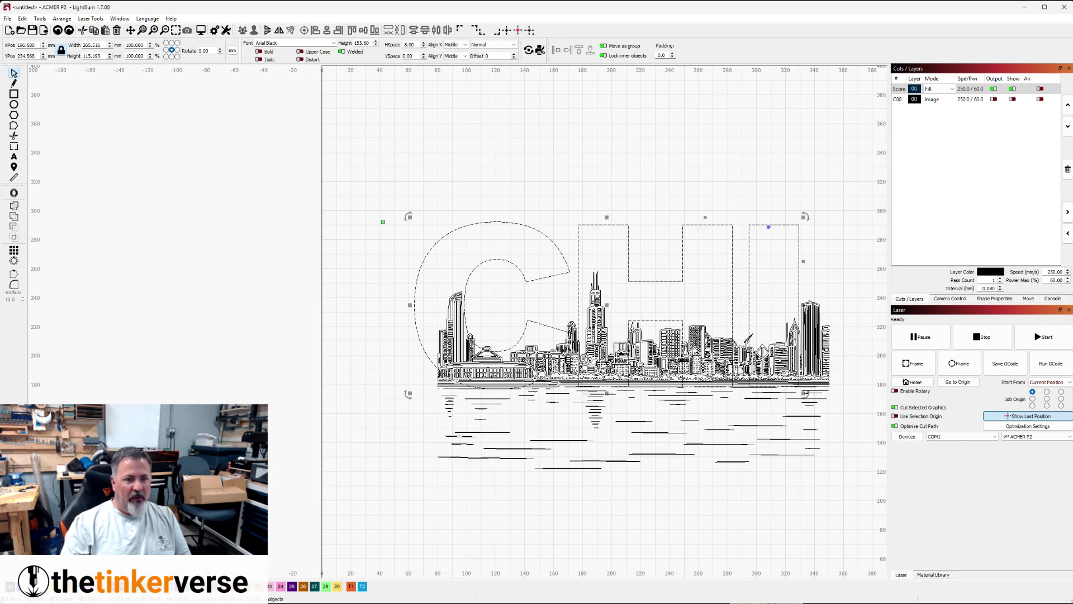
{"action": "key", "text": "Escape"}
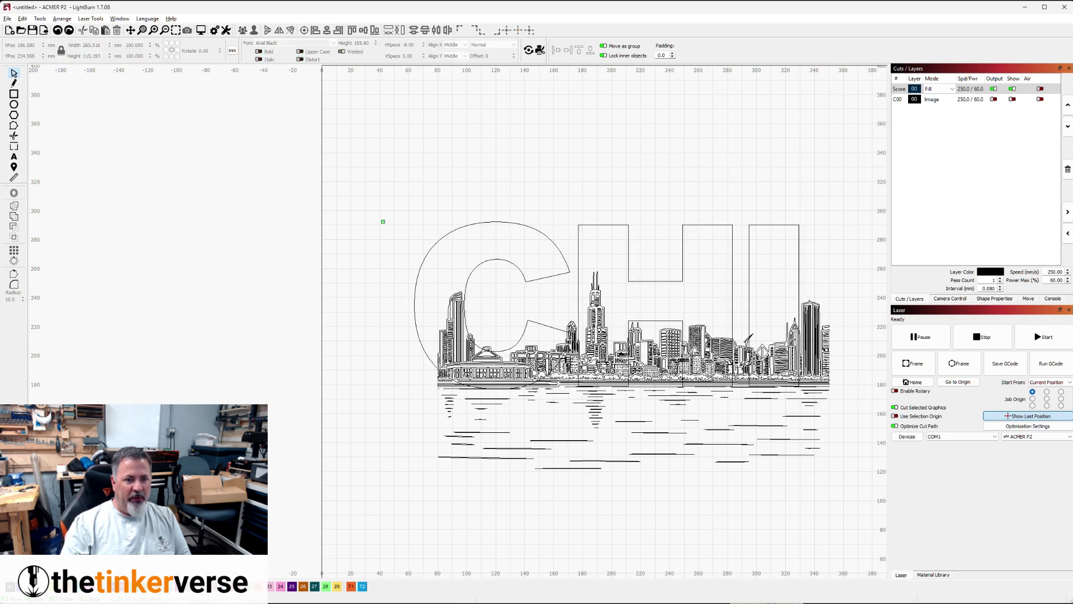
Duplicate the CHI text in place, put the copy on blue layer C01, enable the layer's output and hide it.
{"action": "key", "text": "ctrl+a"}
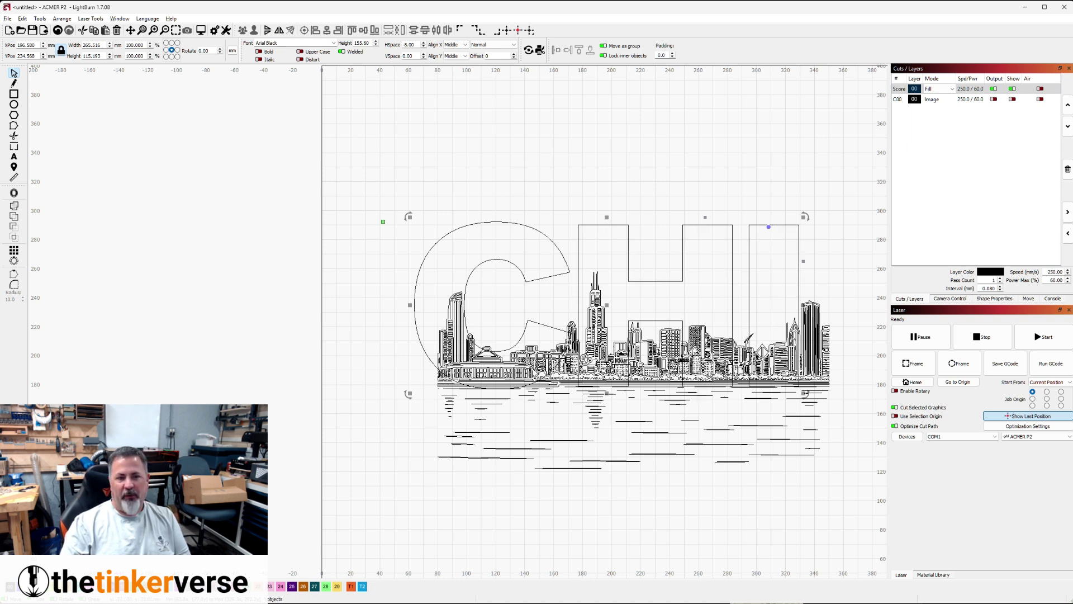
{"action": "left_click", "coordinate": [21, 587]}
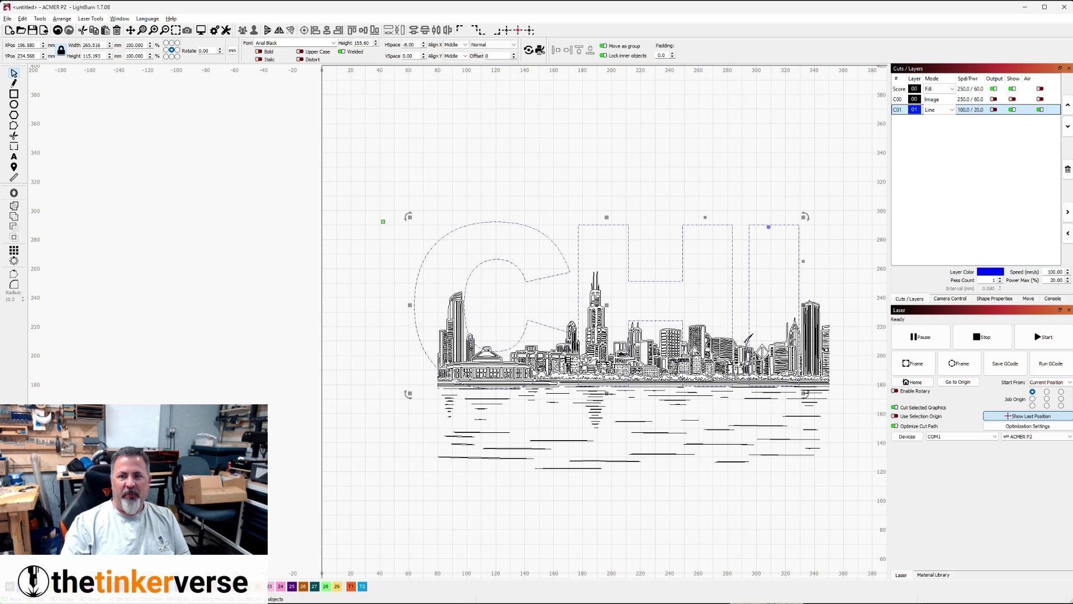
{"action": "left_click", "coordinate": [995, 109]}
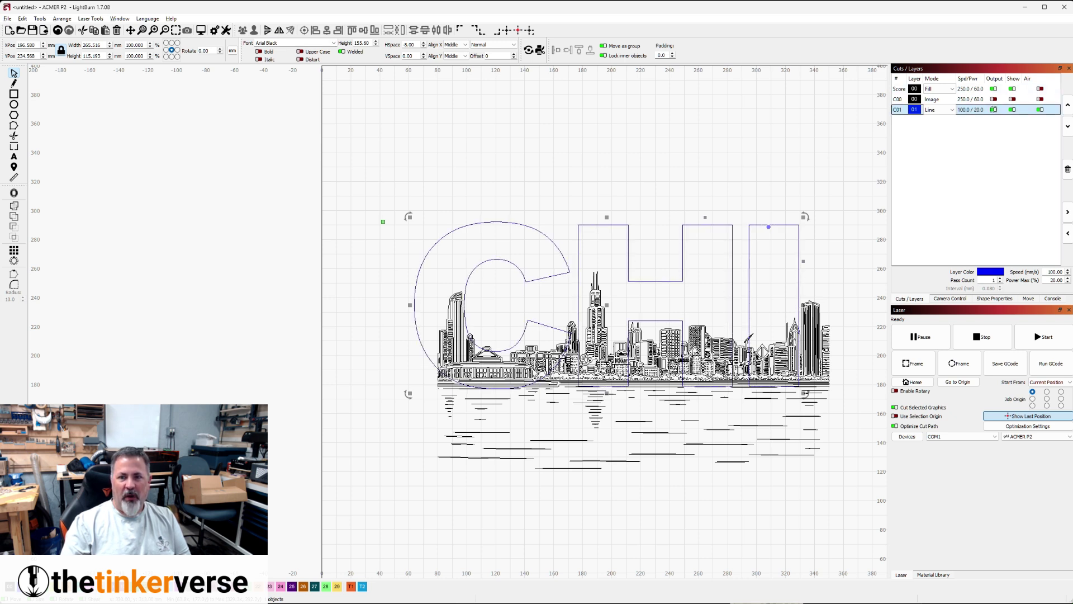
{"action": "left_click", "coordinate": [1012, 109]}
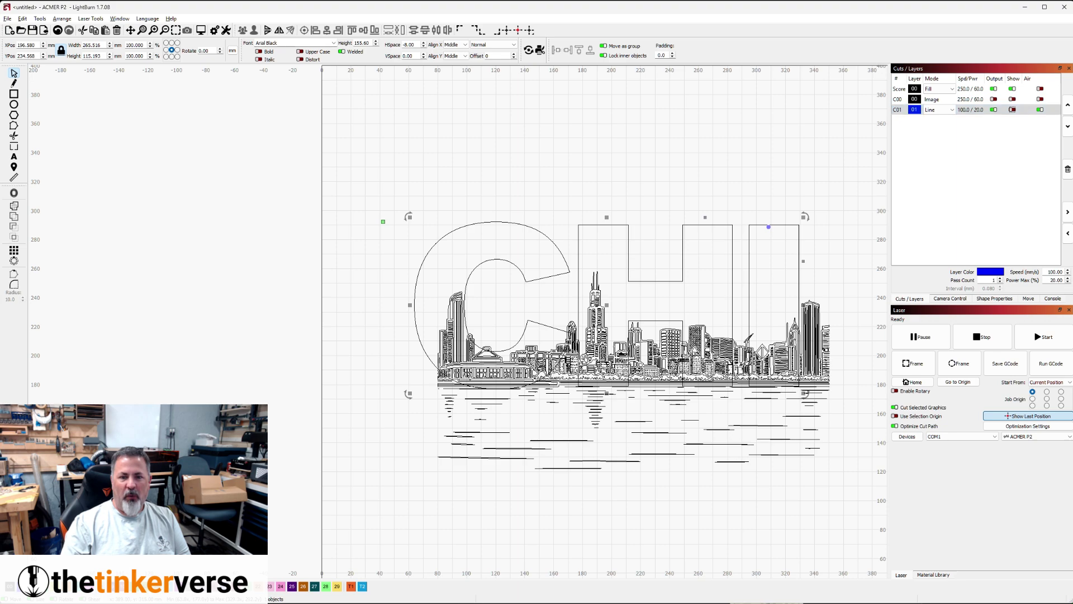
{"action": "middle_click_drag", "start_coordinate": [881, 203], "coordinate": [759, 179]}
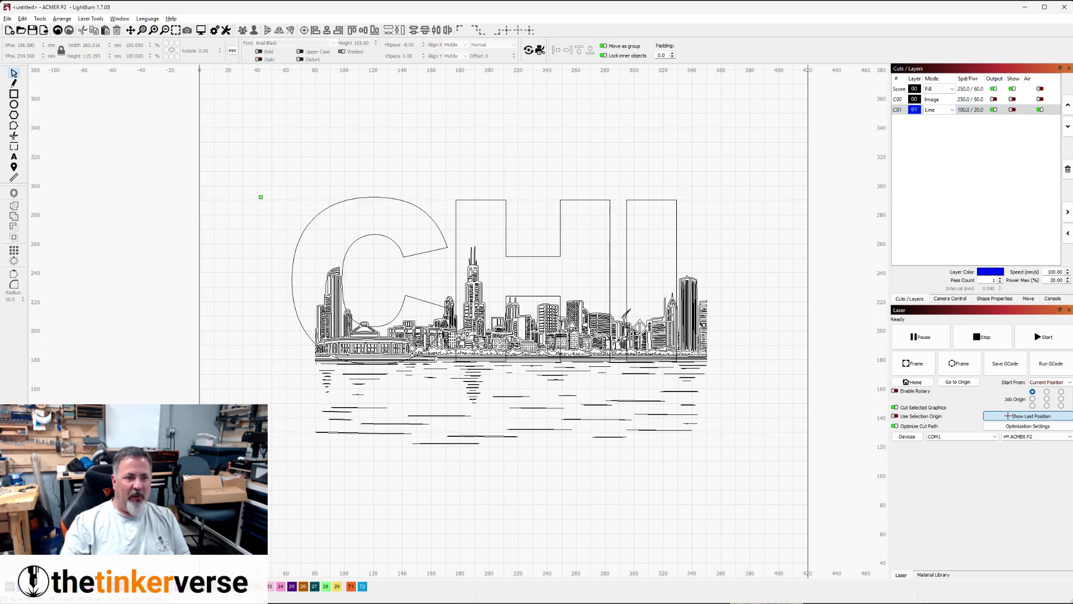
Intersect the black CHI text with the traced skyline using the Boolean Assistant.
{"action": "left_click_drag", "start_coordinate": [215, 144], "coordinate": [802, 514]}
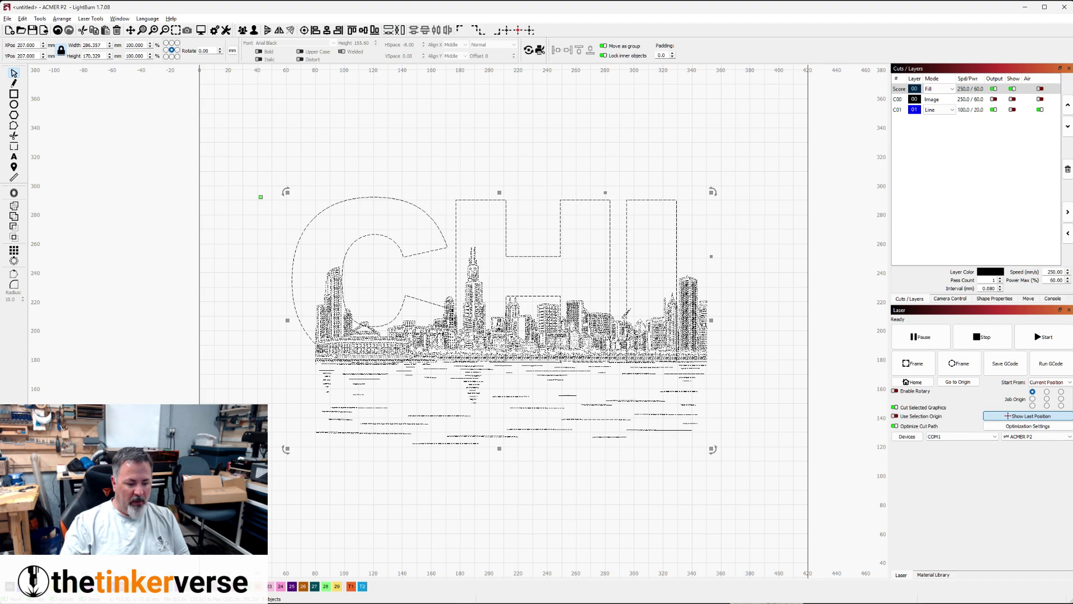
{"action": "key", "text": "ctrl+b"}
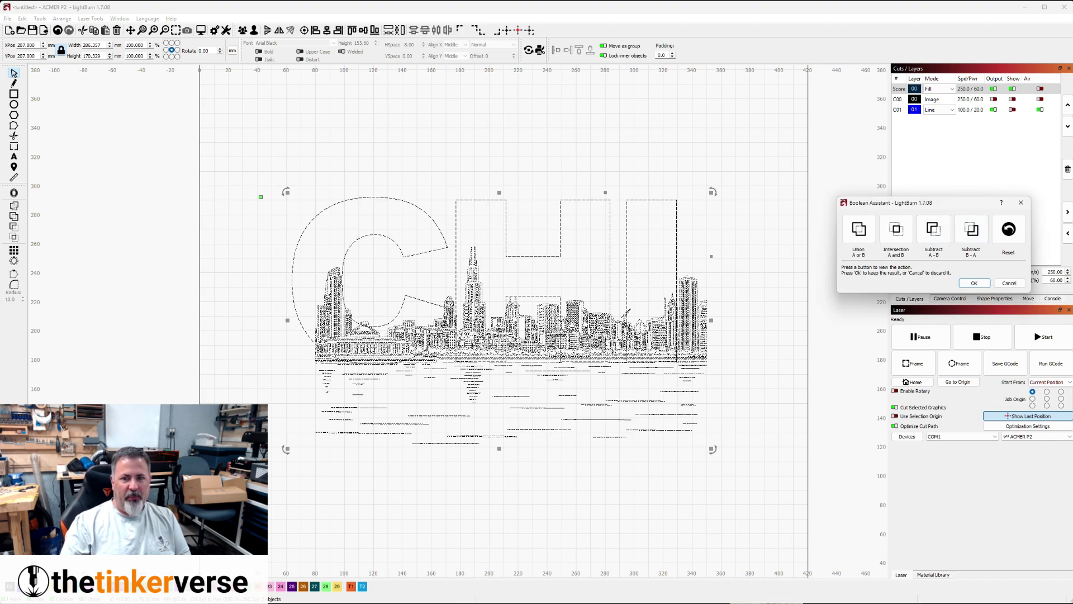
{"action": "left_click", "coordinate": [896, 229]}
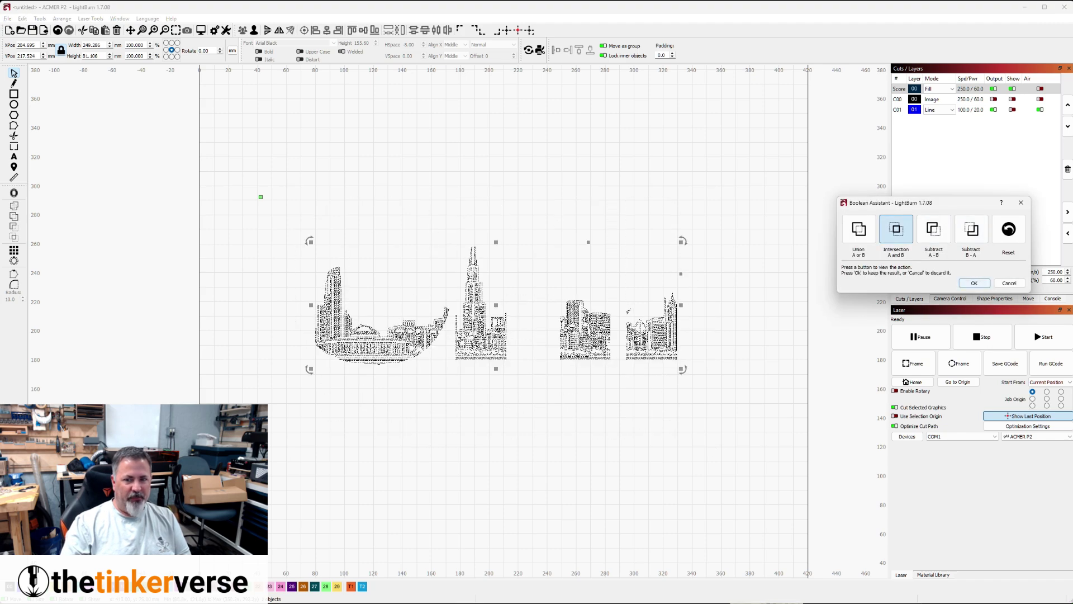
{"action": "left_click", "coordinate": [974, 283]}
Show layer C01 again and reassign the CHI letter outlines to the black Score layer 00.
{"action": "left_click", "coordinate": [1013, 109]}
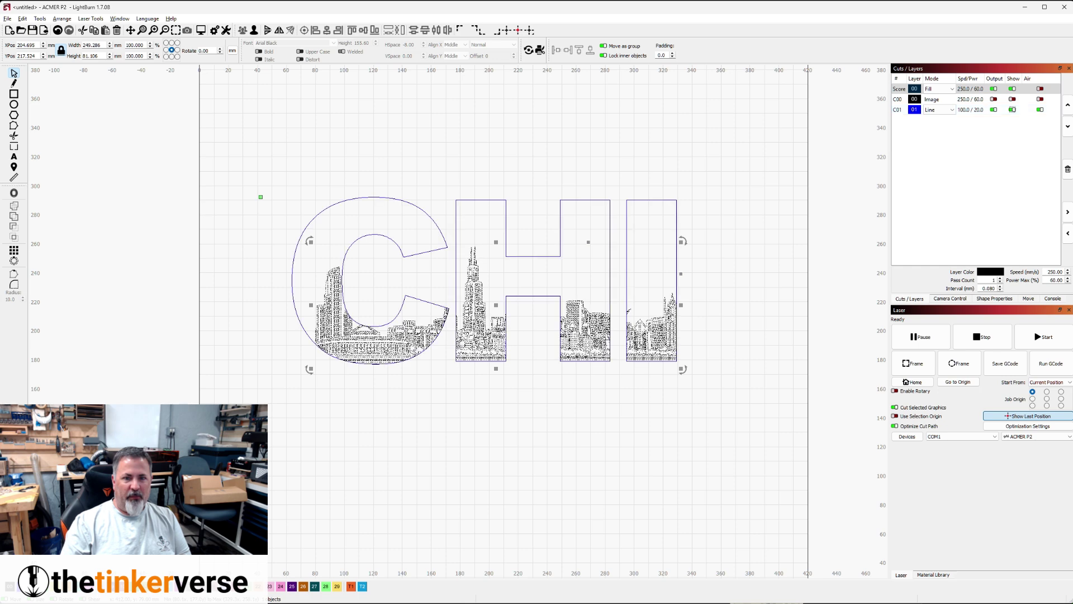
{"action": "key", "text": "Escape"}
{"action": "left_click", "coordinate": [677, 252]}
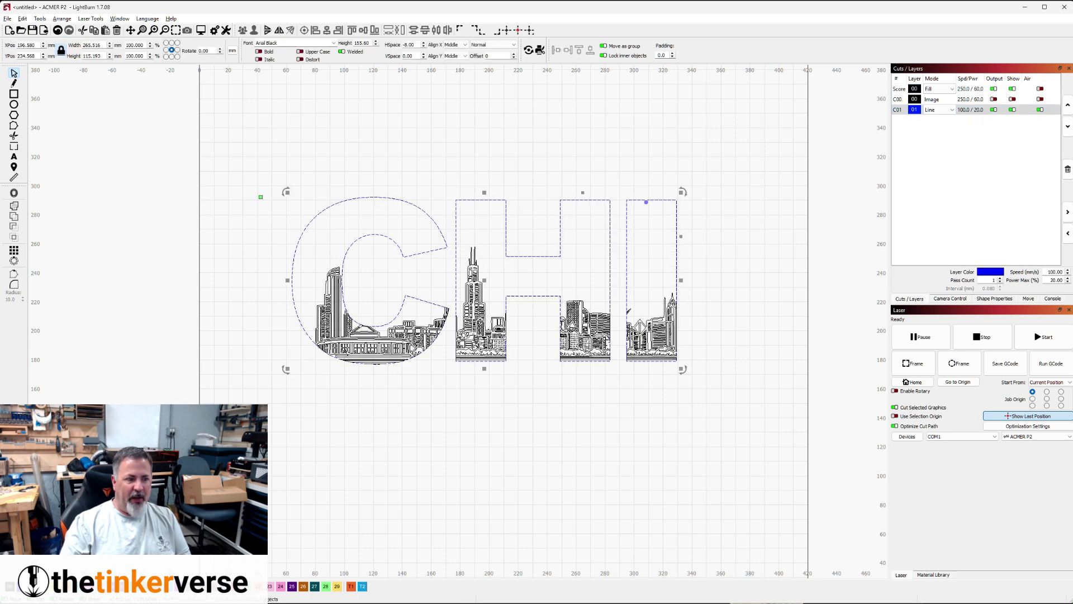
{"action": "left_click", "coordinate": [9, 587]}
{"action": "key", "text": "Escape"}
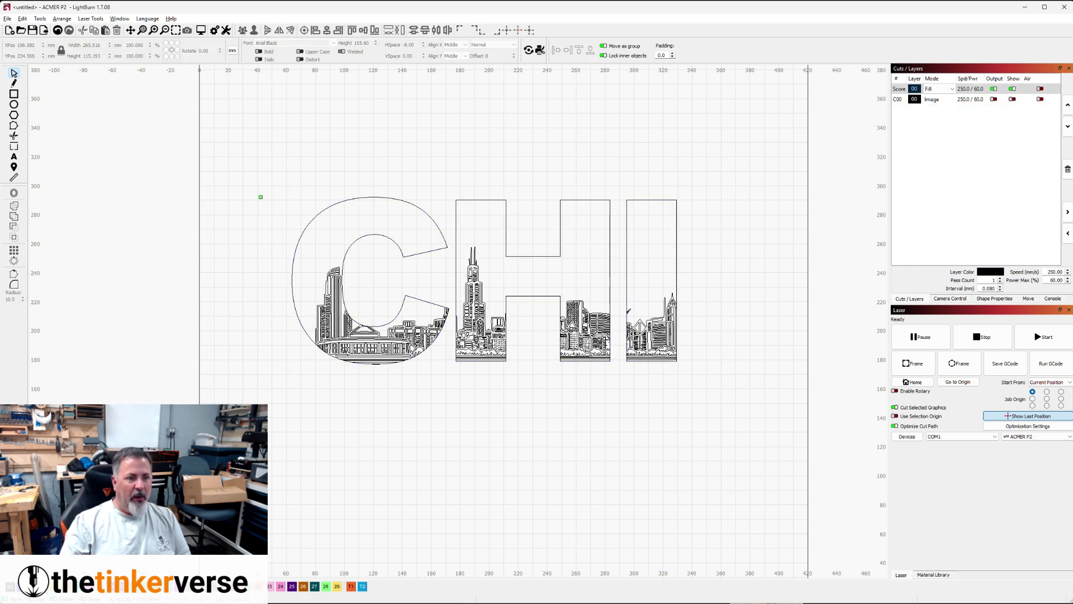
{"action": "key", "text": "ctrl+a"}
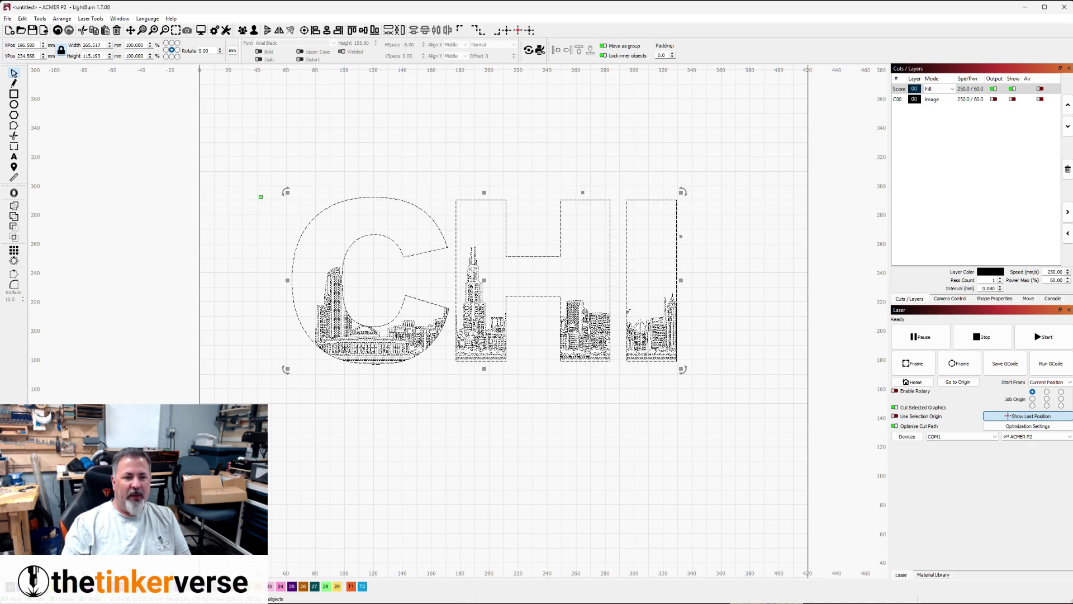
{"action": "scroll", "coordinate": [416, 335], "scroll_direction": "up", "scroll_amount": 6}
{"action": "scroll", "coordinate": [548, 348], "scroll_direction": "down", "scroll_amount": 5}
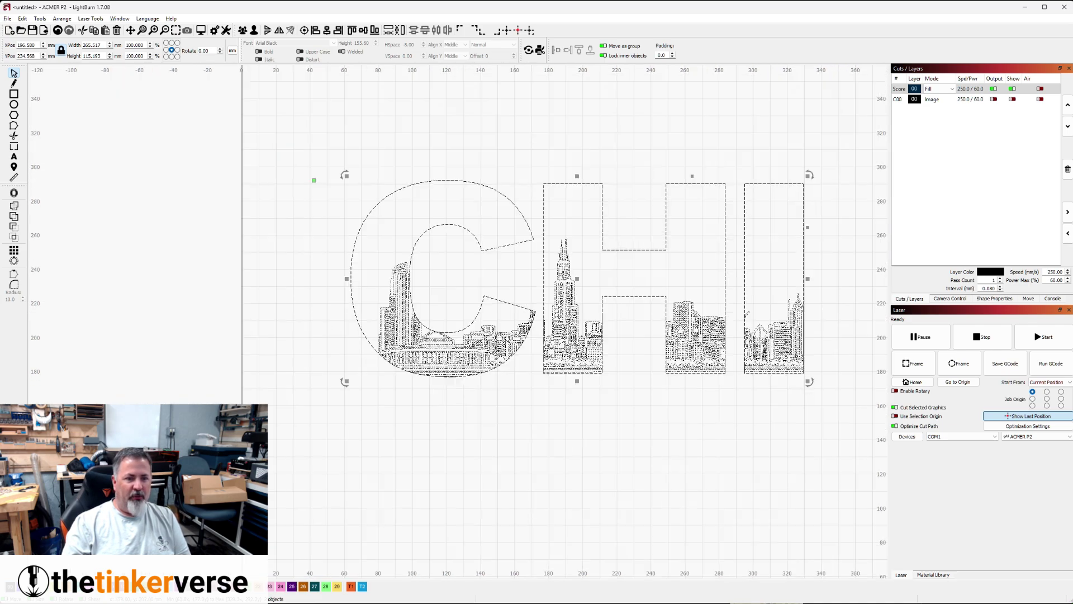
{"action": "key", "text": "Escape"}
{"action": "middle_click_drag", "start_coordinate": [717, 249], "coordinate": [568, 291]}
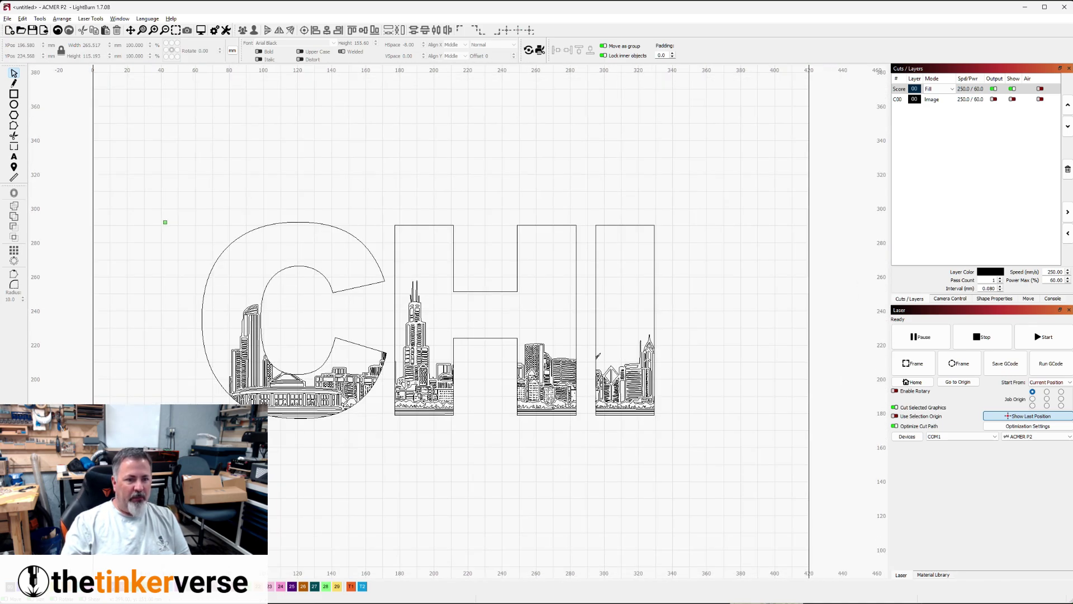
Offset the CHI text outward by 6 mm with round corners and outer shapes only, keeping the original letters.
{"action": "key", "text": "ctrl+a"}
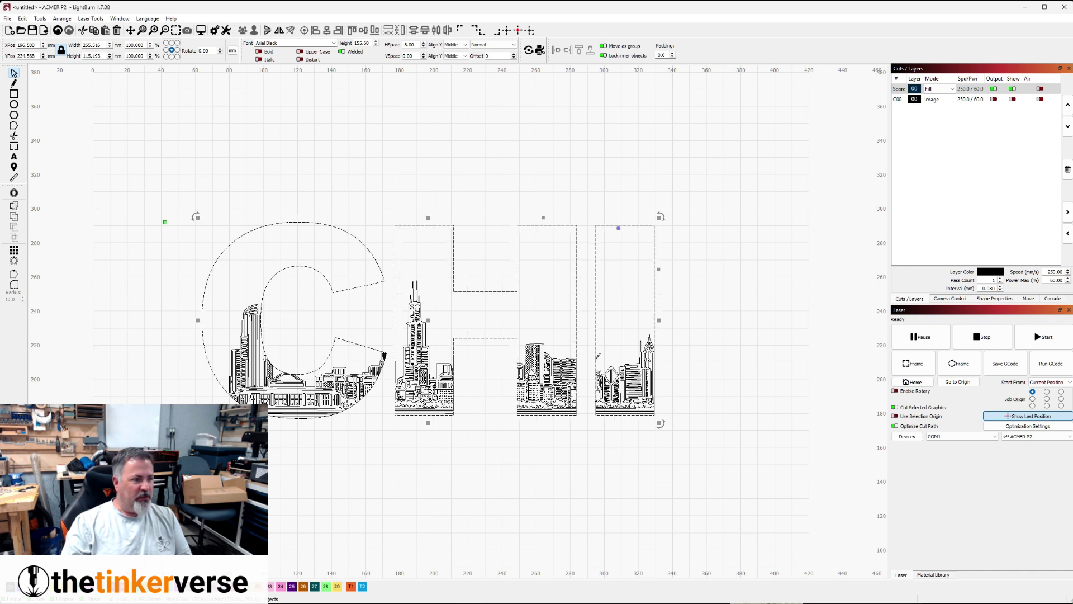
{"action": "key", "text": "alt+o"}
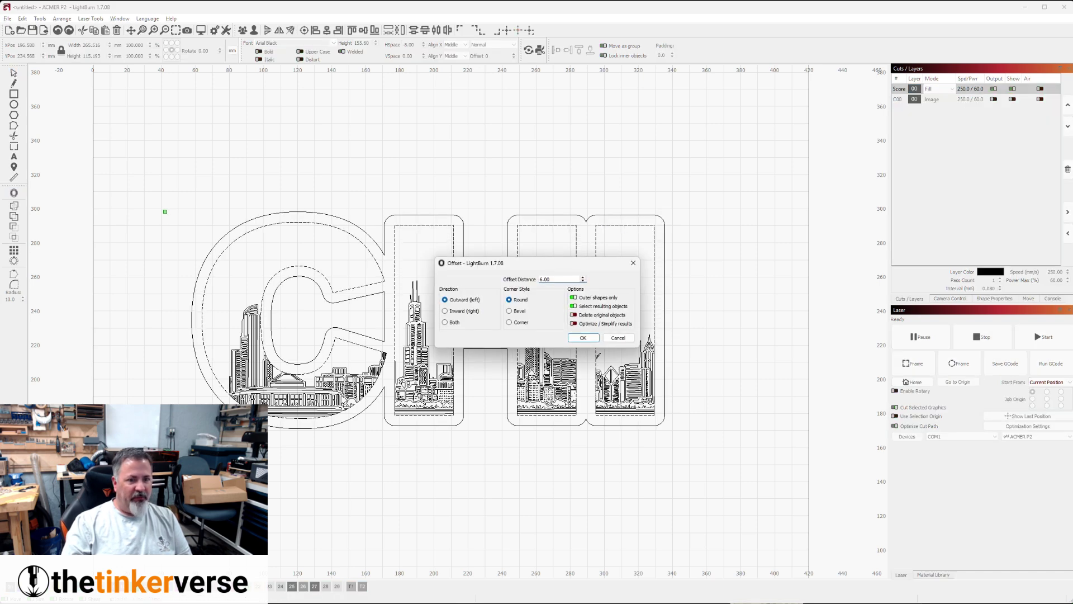
{"action": "left_click_drag", "start_coordinate": [564, 263], "coordinate": [642, 426]}
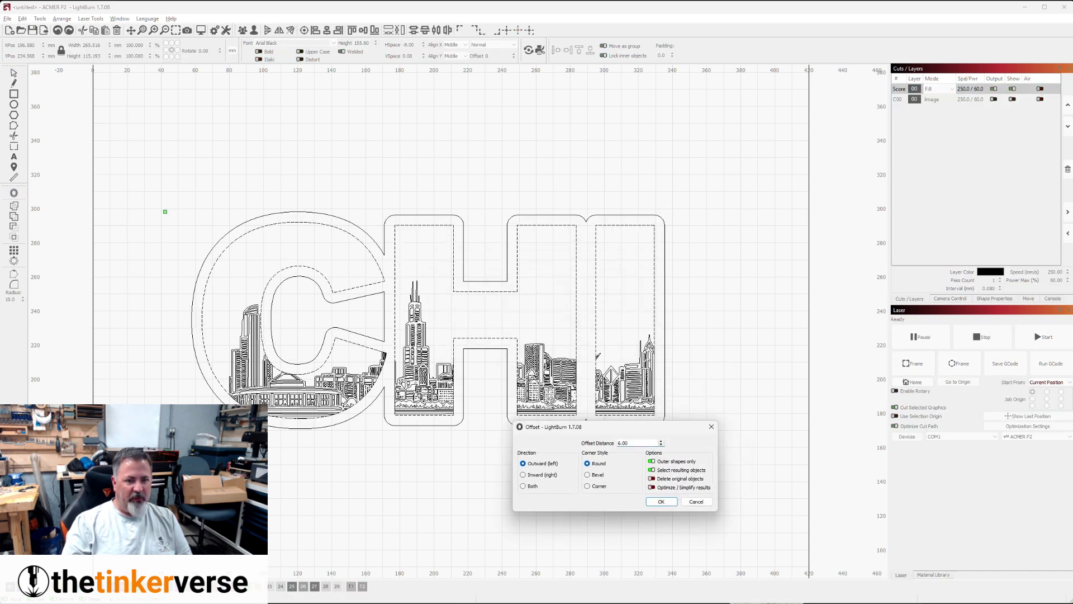
{"action": "key", "text": "Down"}
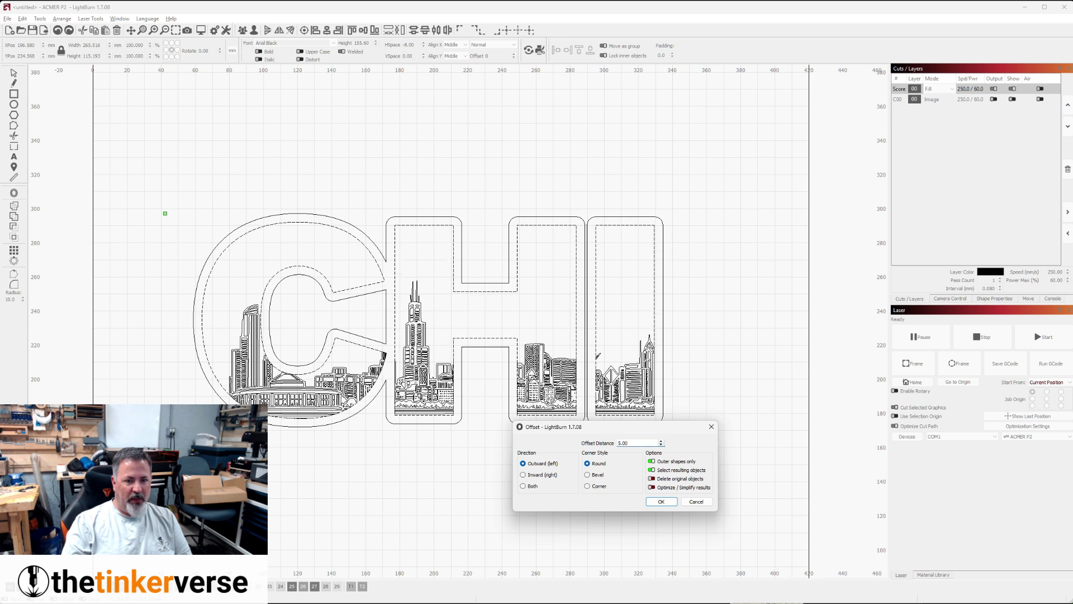
{"action": "key", "text": "Up"}
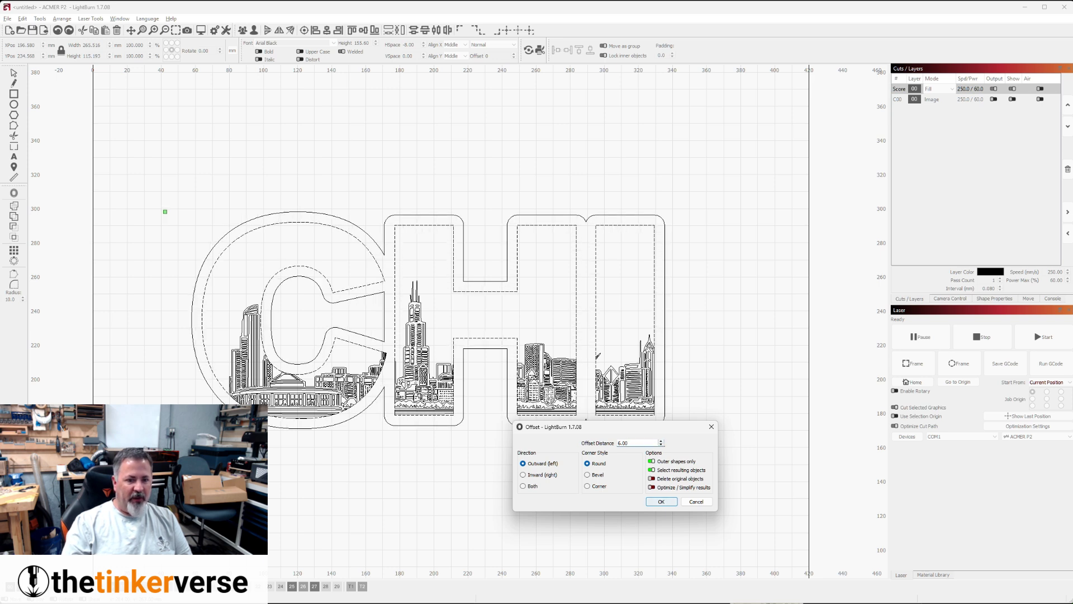
{"action": "key", "text": "Return"}
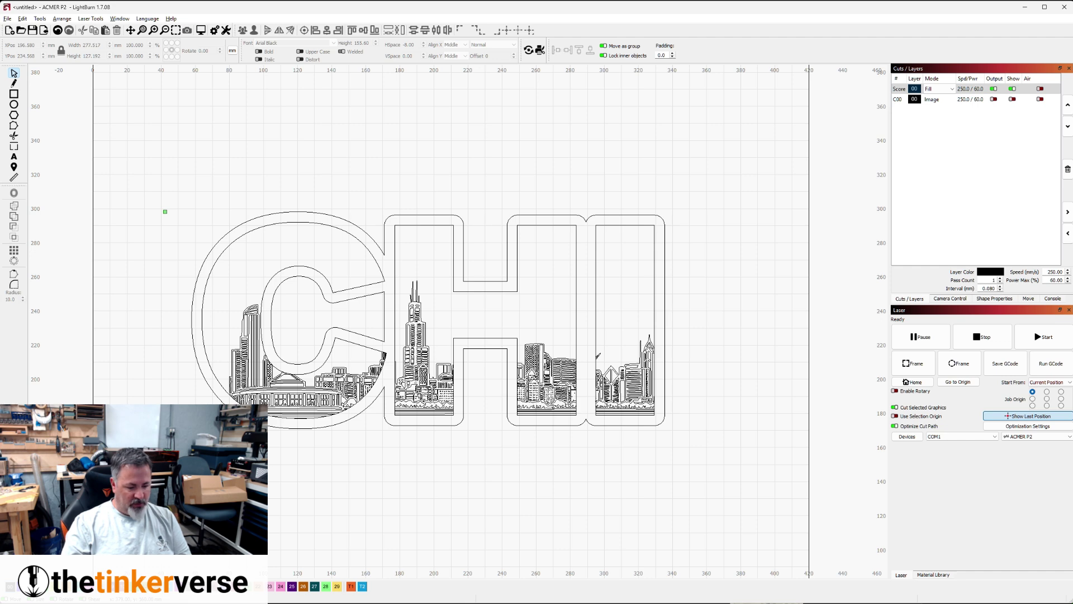
Switch the work area to filled rendering and check the thick CHI outlines with the skyline inside.
{"action": "key", "text": "alt+shift+w"}
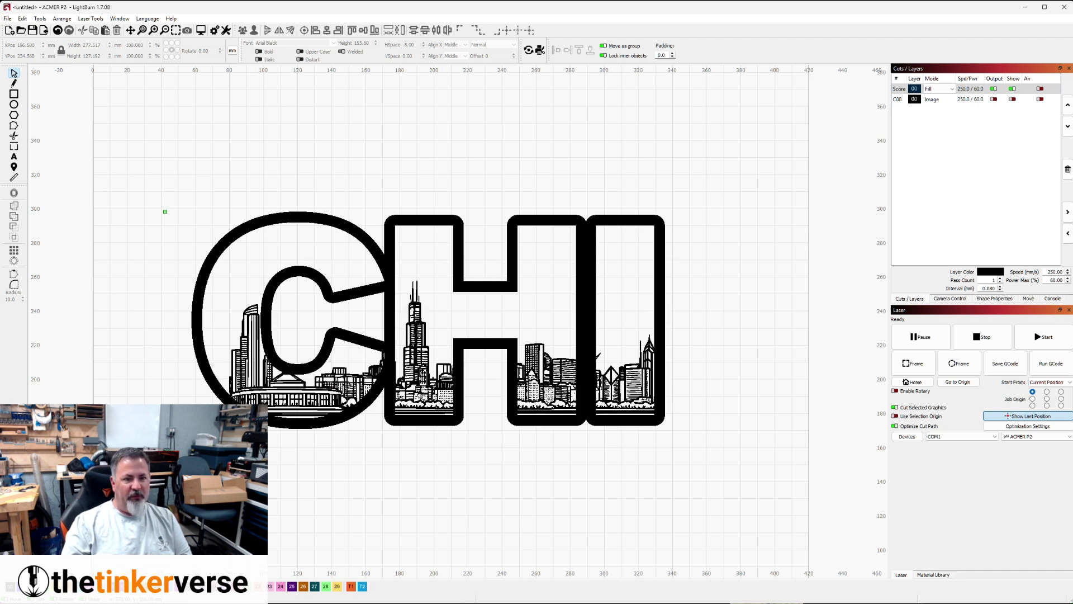
{"action": "scroll", "coordinate": [624, 471], "scroll_direction": "down", "scroll_amount": 2}
{"action": "scroll", "coordinate": [554, 493], "scroll_direction": "up", "scroll_amount": 2}
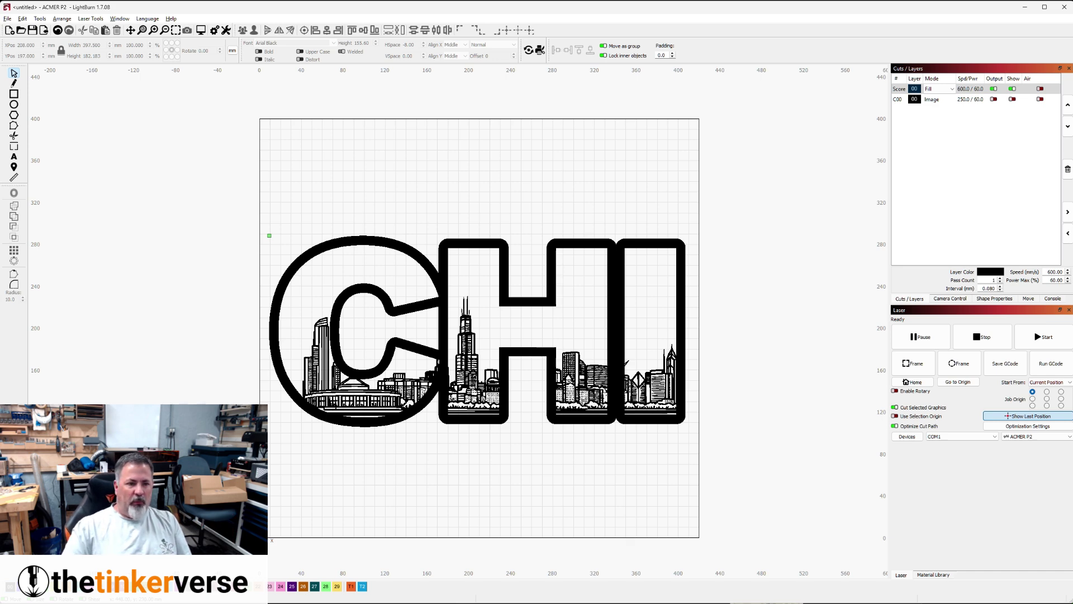
Try enlarging the whole CHI design to about 412 x 189 mm so it spans the work area's width.
{"action": "left_click", "coordinate": [681, 296]}
{"action": "left_click_drag", "start_coordinate": [265, 232], "coordinate": [260, 229]}
{"action": "key", "text": "ctrl+z"}
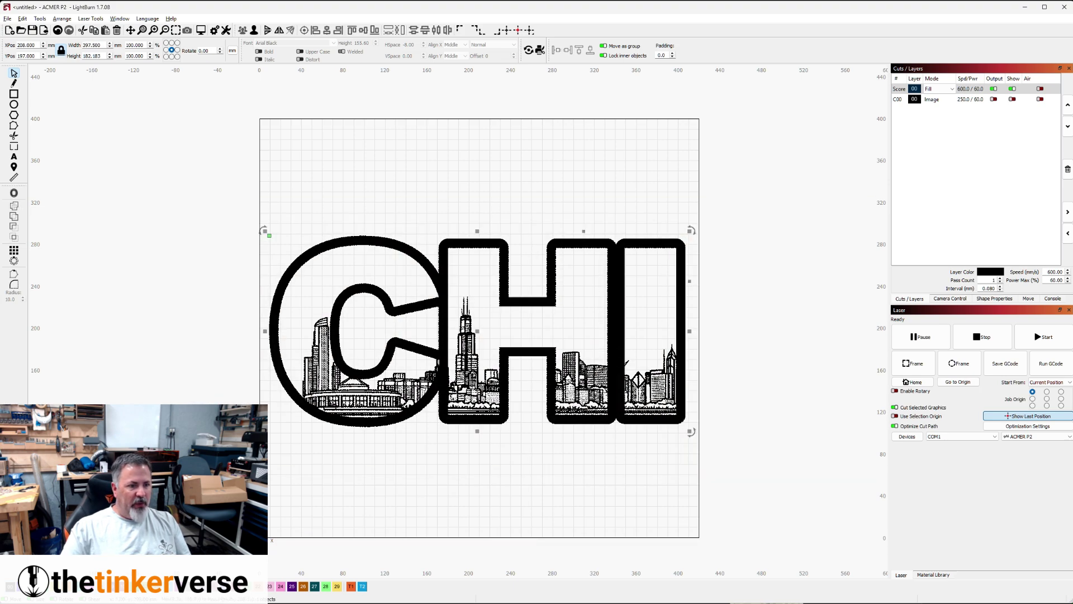
{"action": "left_click_drag", "start_coordinate": [265, 232], "coordinate": [260, 229]}
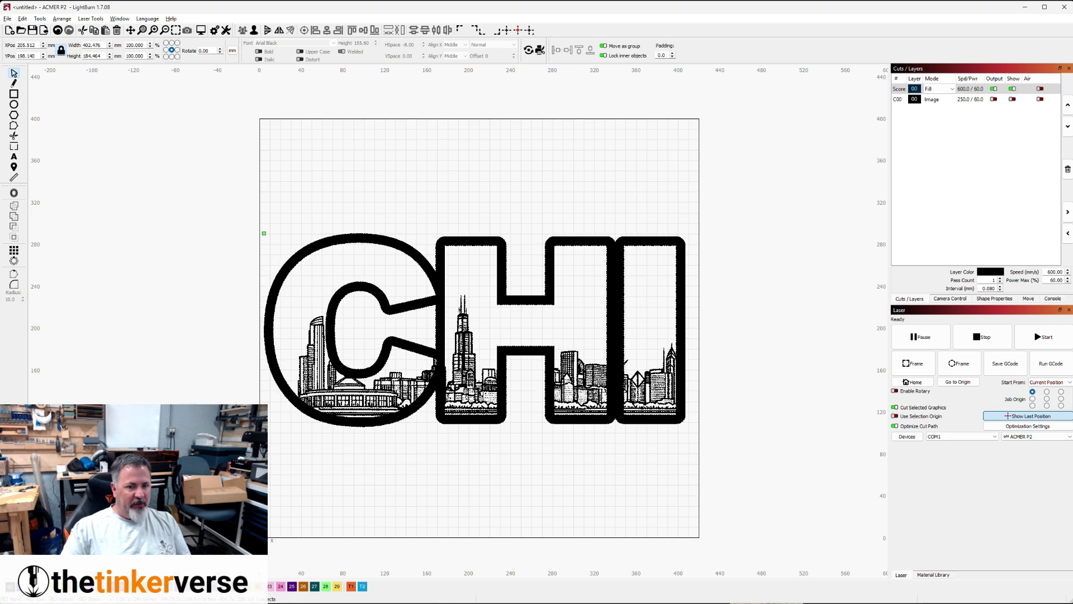
{"action": "left_click_drag", "start_coordinate": [689, 431], "coordinate": [700, 436]}
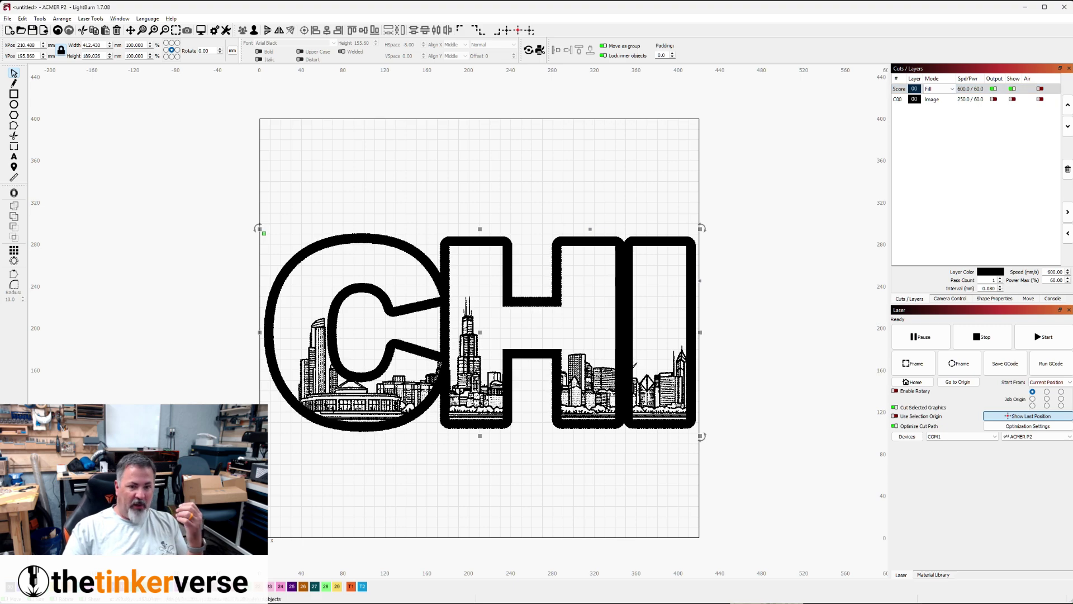
Rescale the CHI design to about 403 x 185 mm within the work area.
{"action": "key", "text": "ctrl+z"}
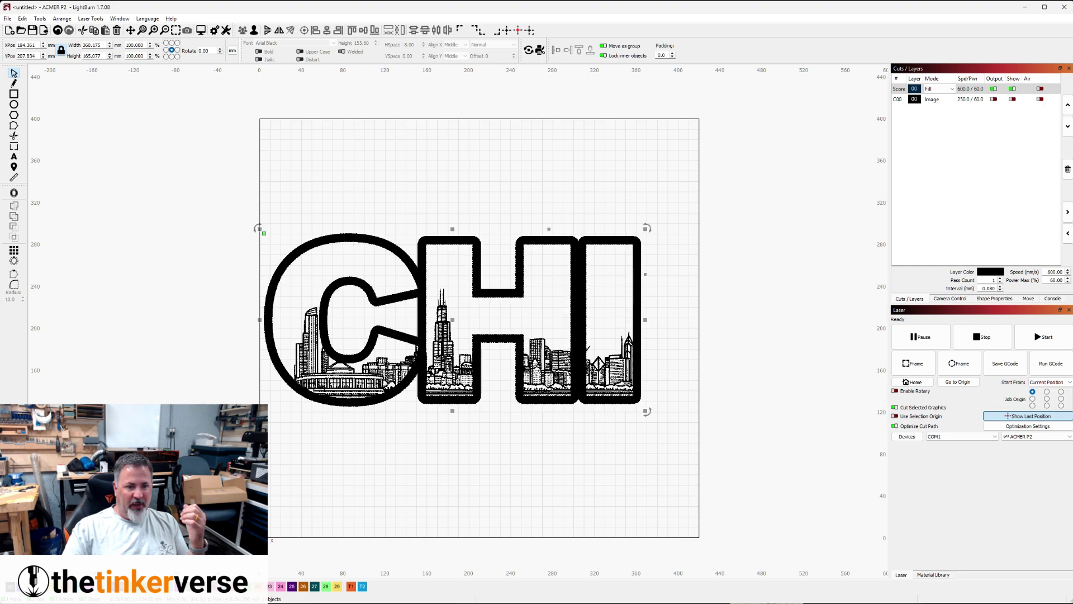
{"action": "key", "text": "ctrl+z"}
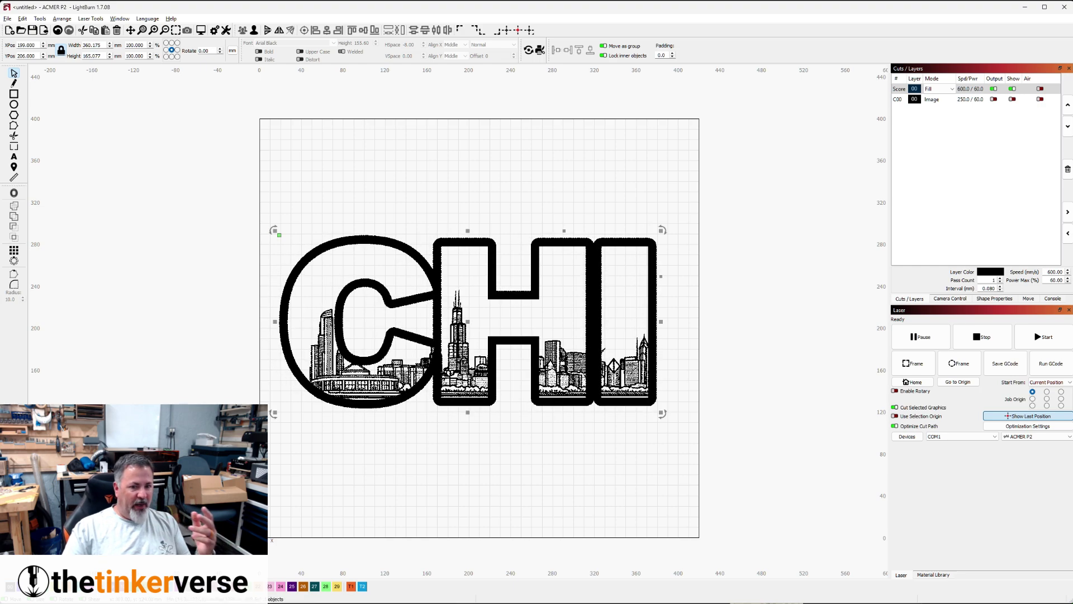
{"action": "key", "text": "ctrl+z"}
{"action": "left_click_drag", "start_coordinate": [625, 397], "coordinate": [692, 426]}
{"action": "left_click_drag", "start_coordinate": [275, 230], "coordinate": [260, 223]}
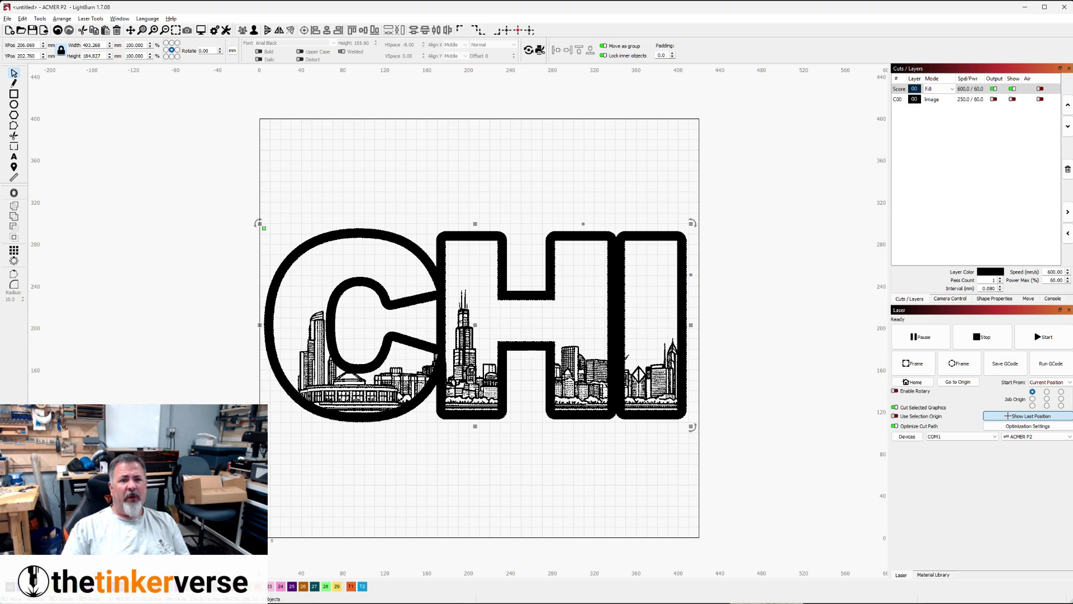
{"action": "left_click", "coordinate": [976, 89]}
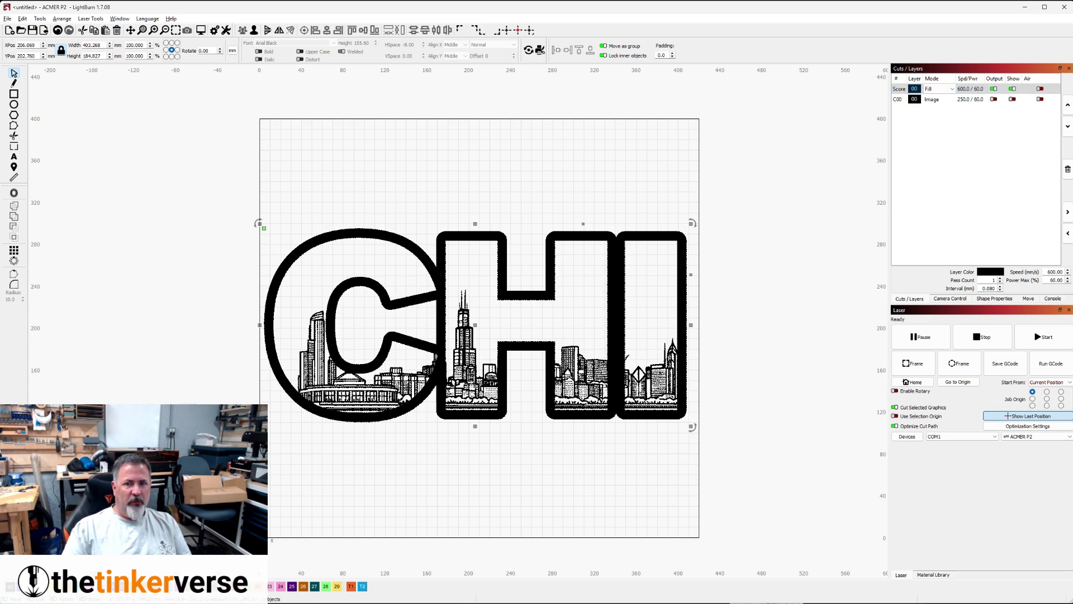
Preview the engraving path of the horizontal CHI design with the Score fill layer's current settings.
{"action": "left_click", "coordinate": [971, 89]}
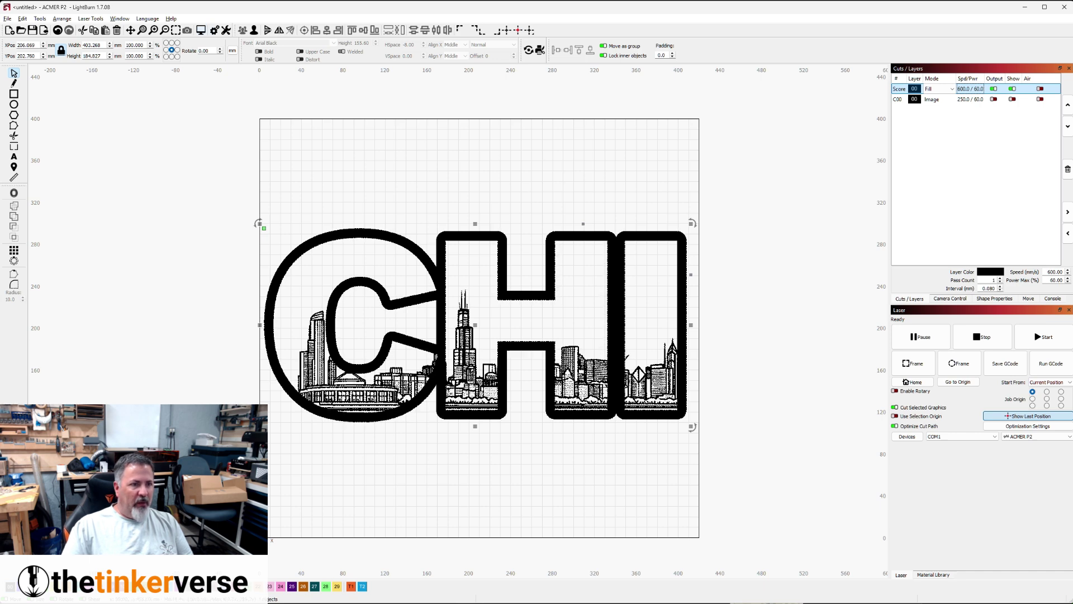
{"action": "key", "text": "alt+p"}
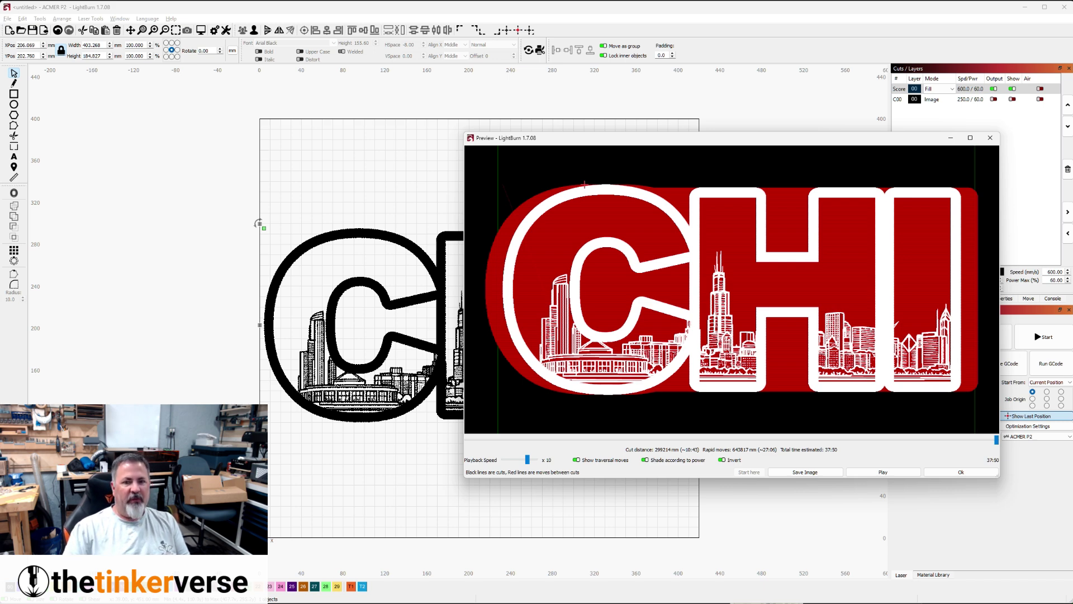
{"action": "left_click", "coordinate": [961, 472]}
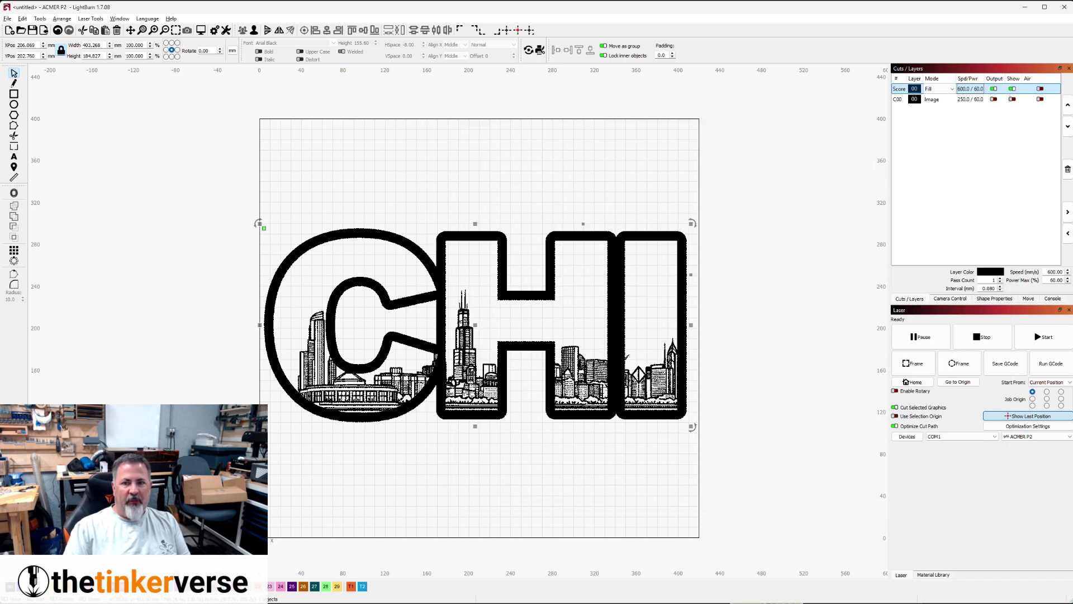
Set the Score fill layer's scan angle to 90 degrees and preview the engraving path.
{"action": "double_click", "coordinate": [970, 88]}
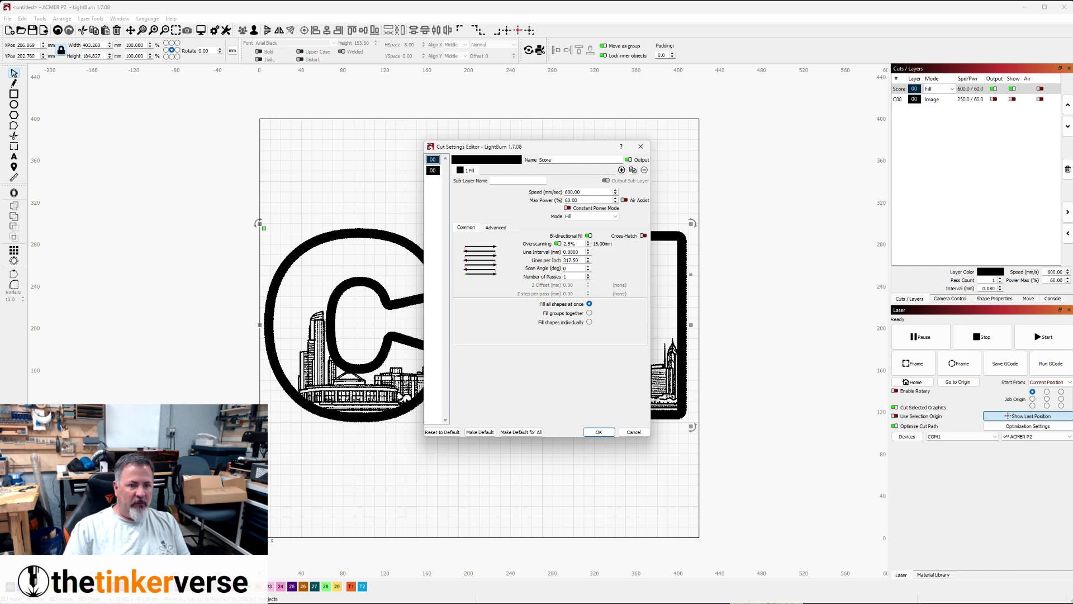
{"action": "double_click", "coordinate": [566, 268]}
{"action": "type", "text": "90"}
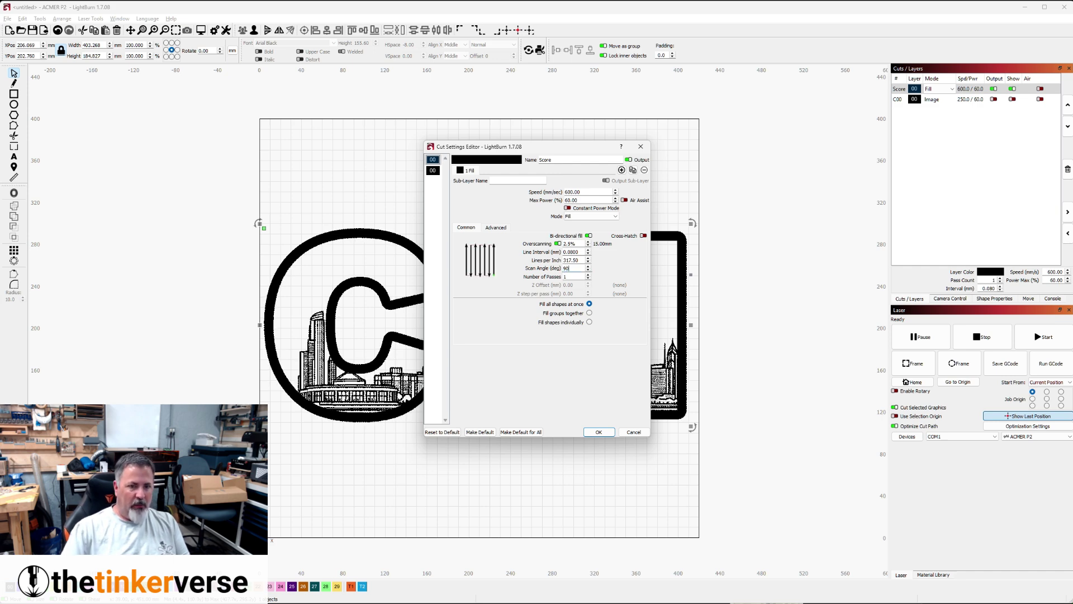
{"action": "key", "text": "Return"}
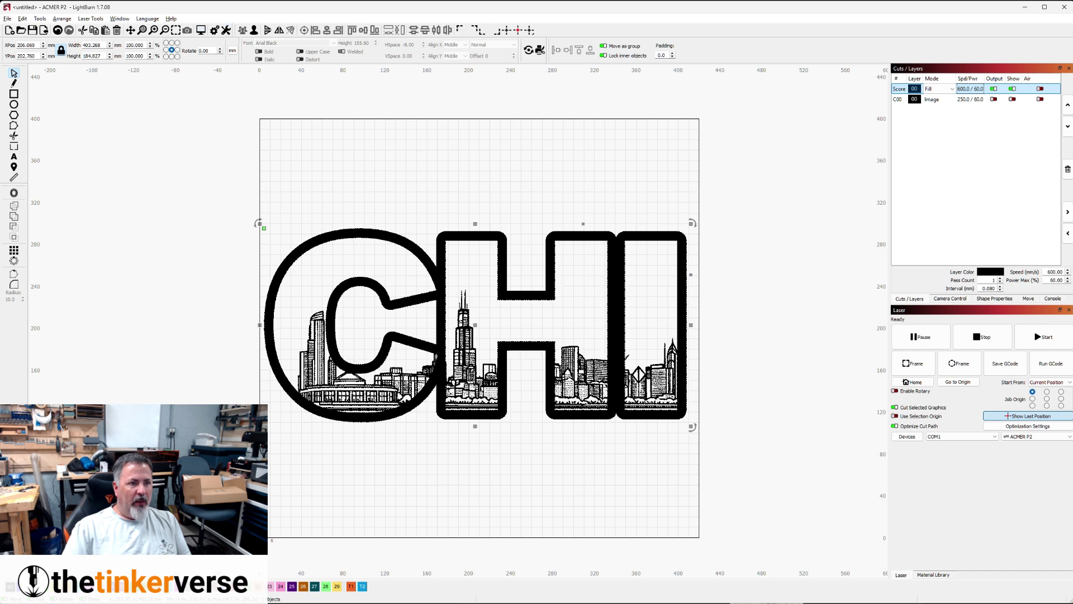
{"action": "key", "text": "alt+p"}
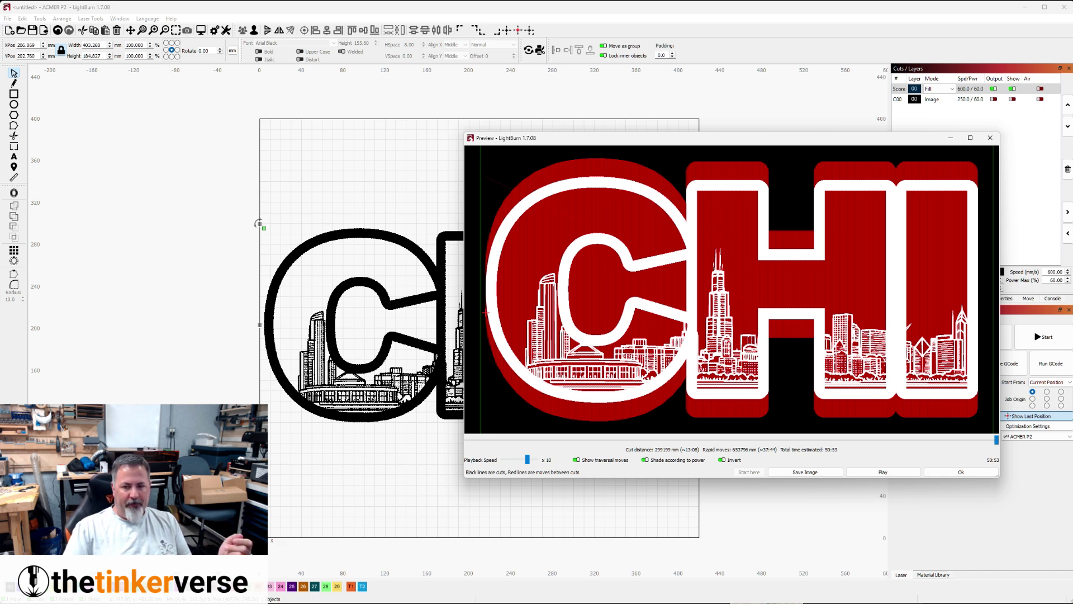
{"action": "left_click", "coordinate": [961, 472]}
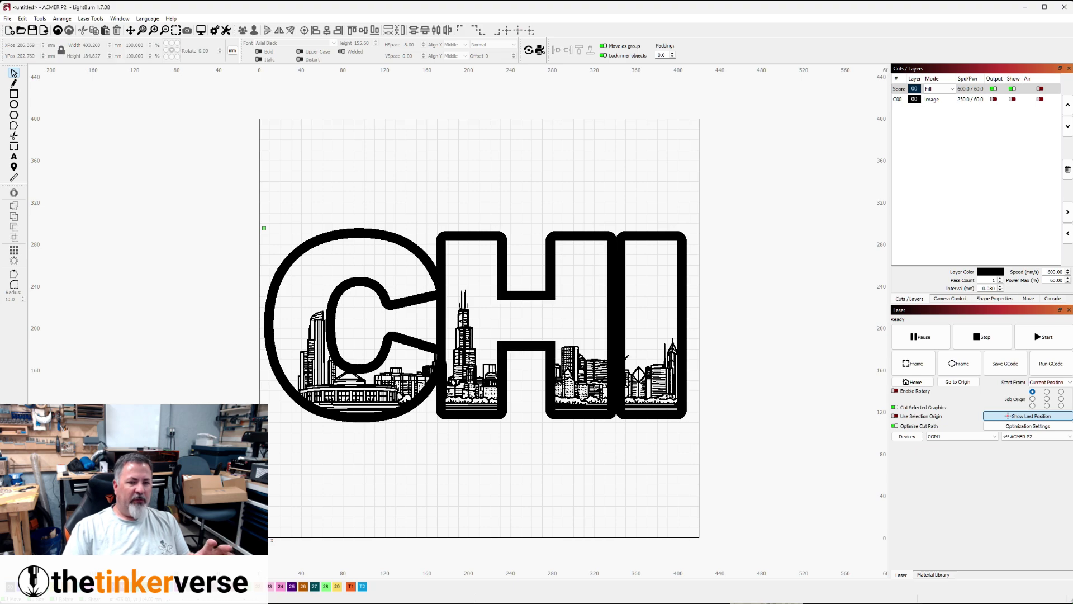
Rotate the CHI design 90 degrees counterclockwise, shrink it to about 174 x 380 mm, and reposition it fully inside the work area.
{"action": "left_click_drag", "start_coordinate": [223, 209], "coordinate": [575, 106]}
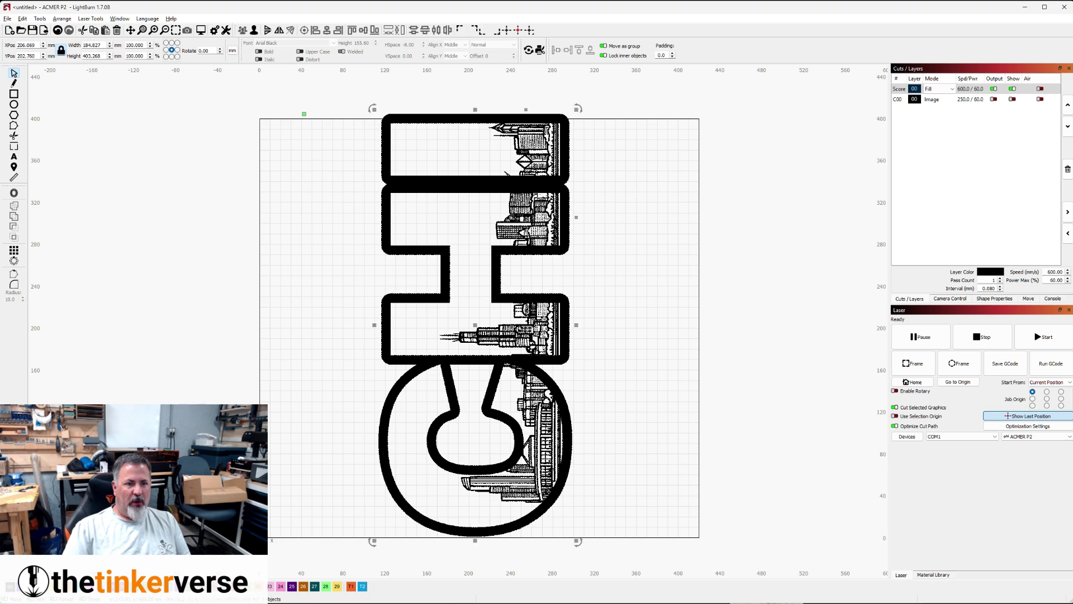
{"action": "left_click_drag", "start_coordinate": [476, 322], "coordinate": [477, 330]}
{"action": "left_click_drag", "start_coordinate": [379, 118], "coordinate": [385, 134]}
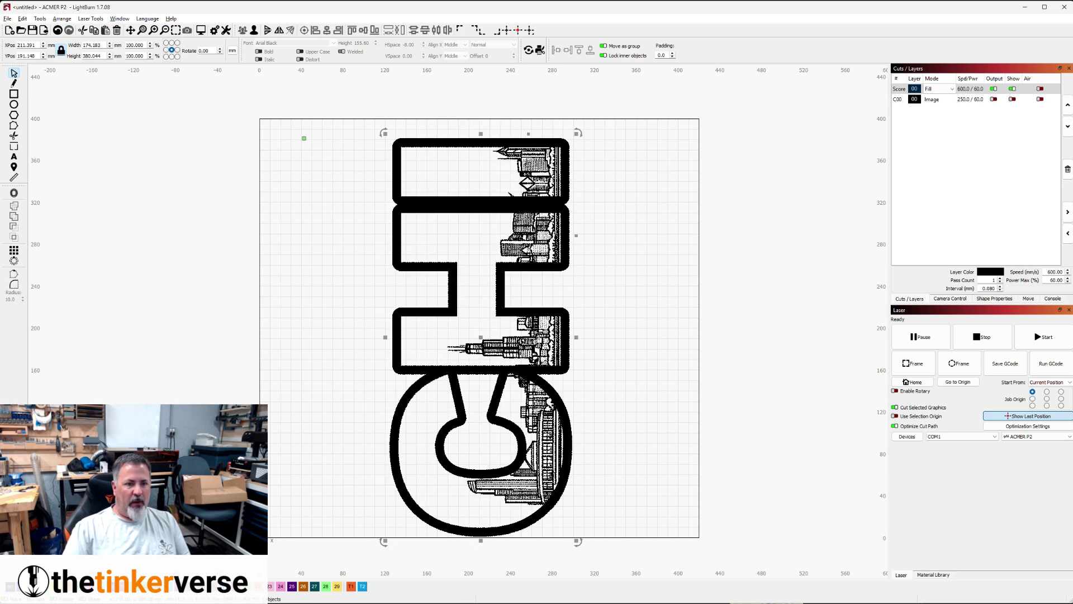
{"action": "left_click_drag", "start_coordinate": [481, 337], "coordinate": [480, 327]}
Set the Score fill layer's scan angle to 0 degrees and preview the engraving path of the vertical CHI design.
{"action": "double_click", "coordinate": [917, 89]}
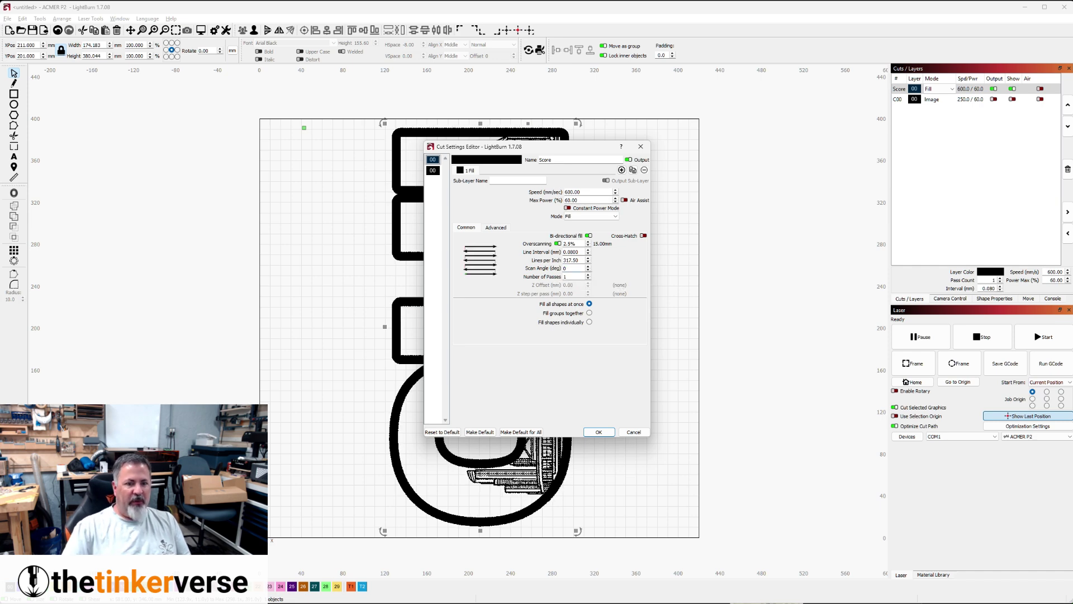
{"action": "key", "text": "Return"}
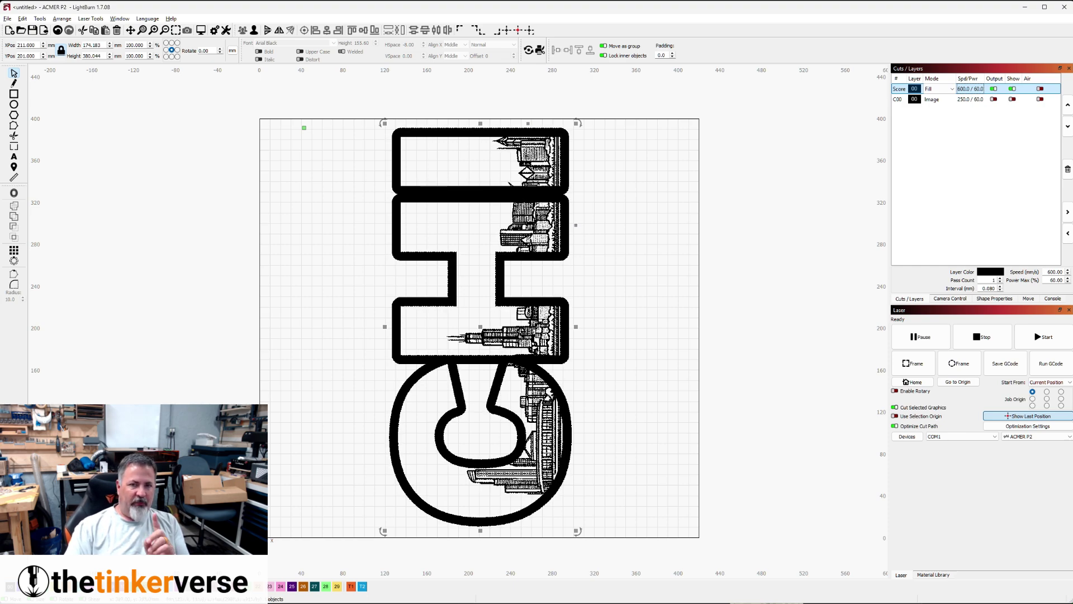
{"action": "double_click", "coordinate": [970, 89]}
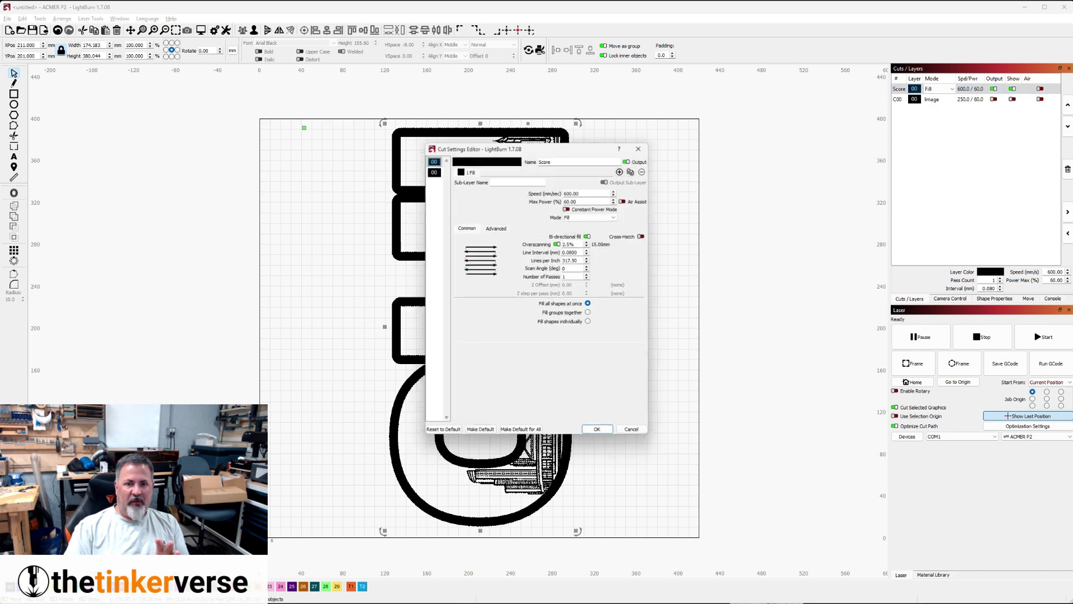
{"action": "key", "text": "Escape"}
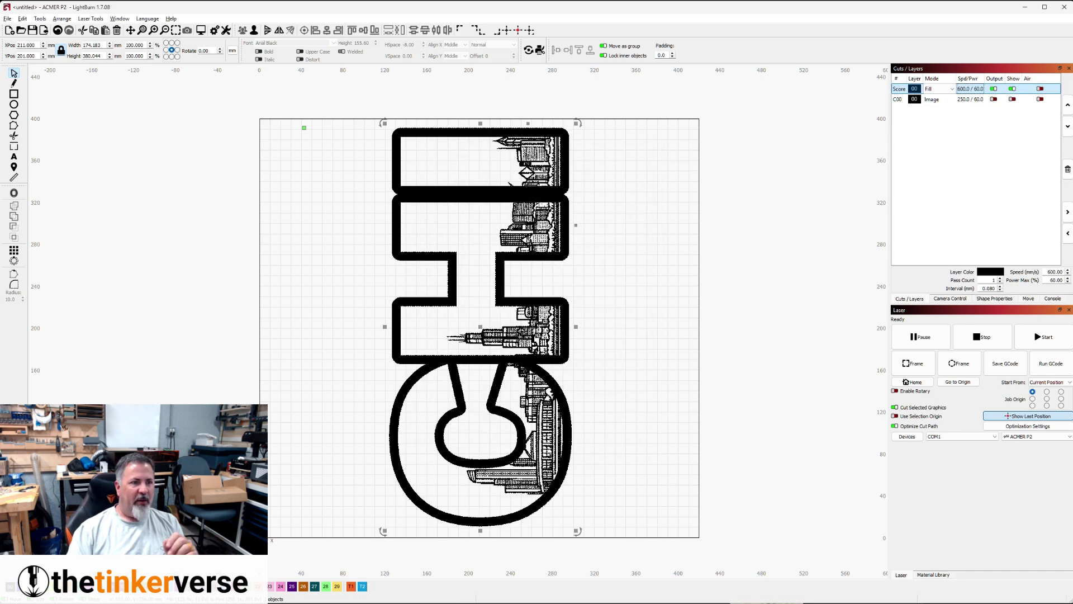
{"action": "left_click", "coordinate": [202, 30]}
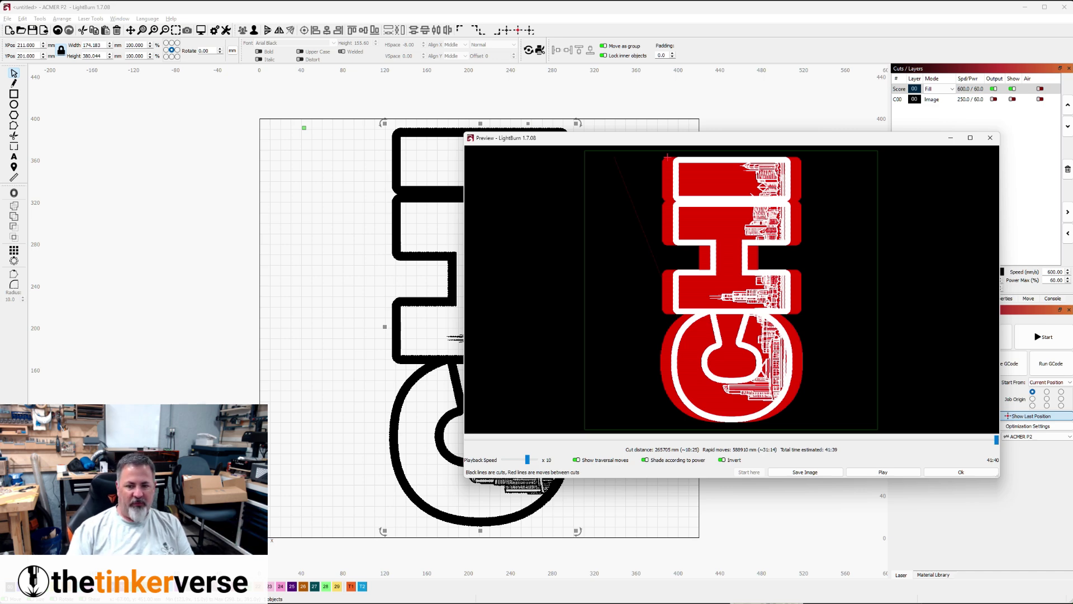
{"action": "key", "text": "Return"}
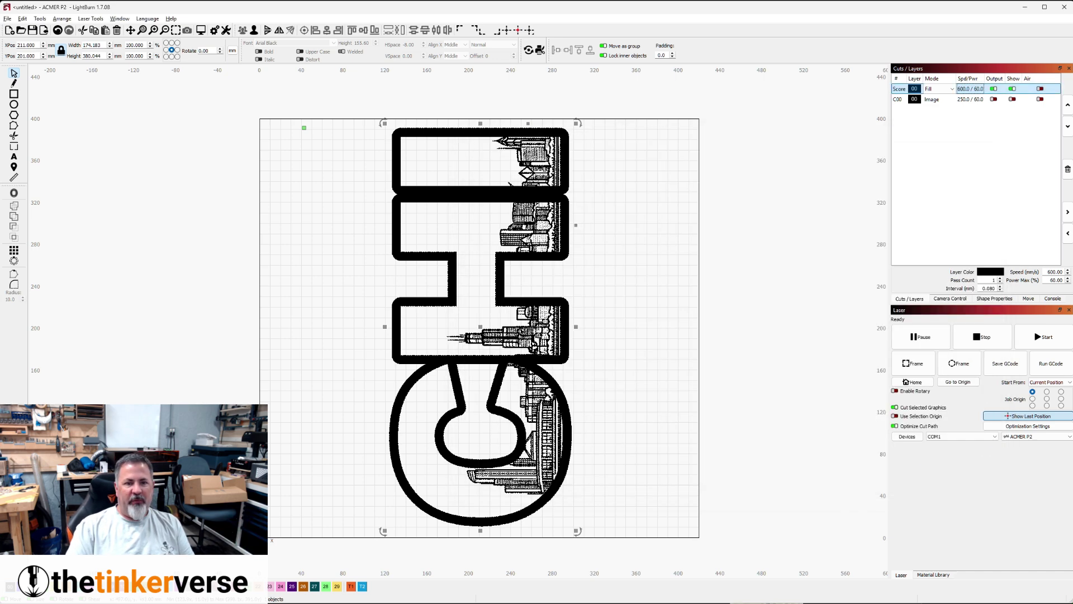
Select the whole CHI design and rotate it to a diagonal orientation within the work area.
{"action": "left_click_drag", "start_coordinate": [282, 104], "coordinate": [678, 545]}
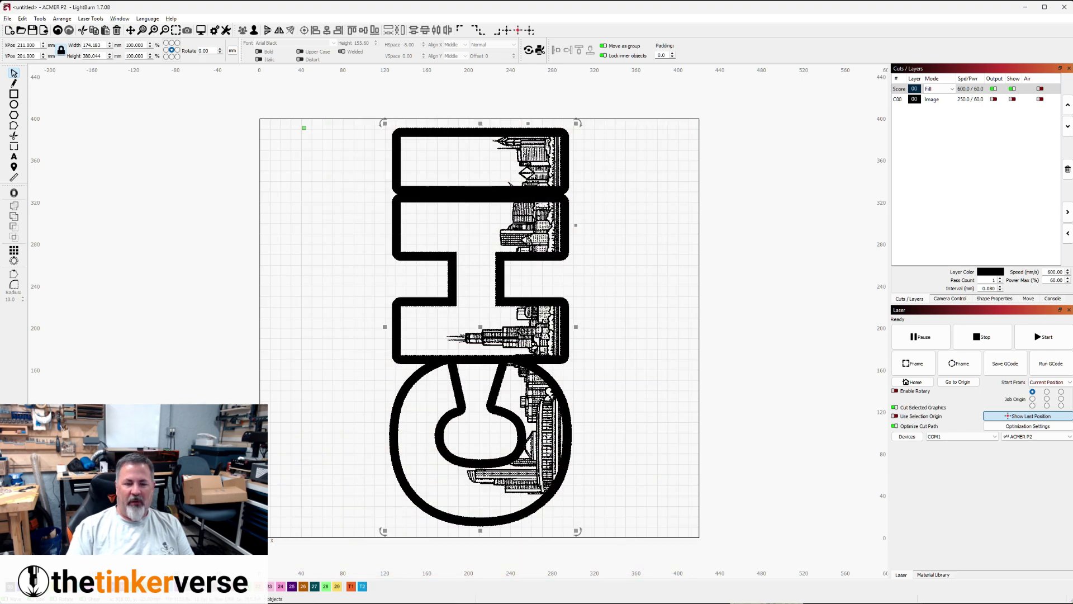
{"action": "key", "text": "period"}
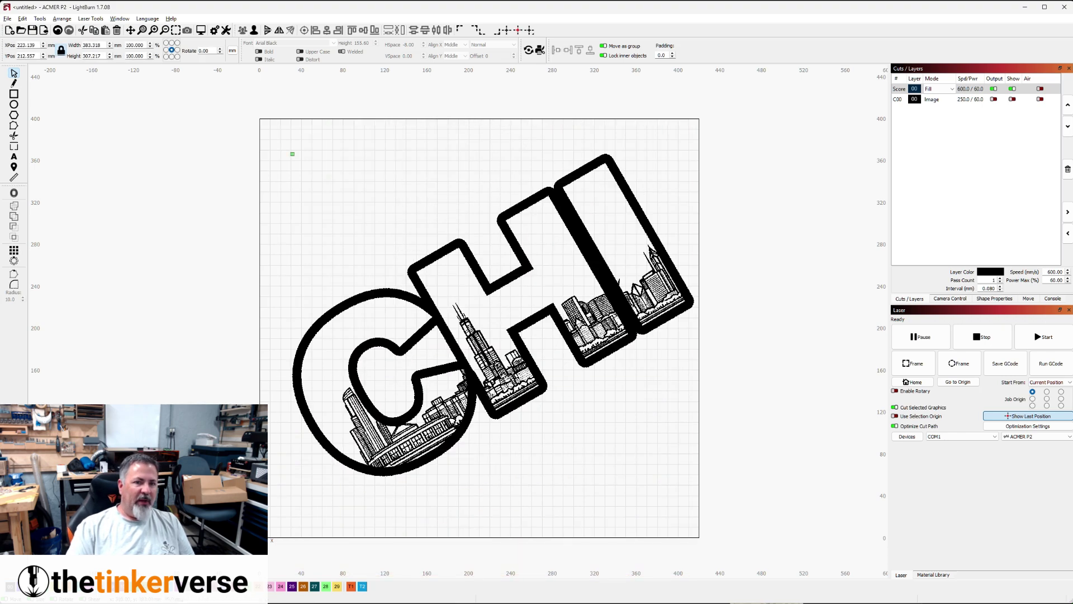